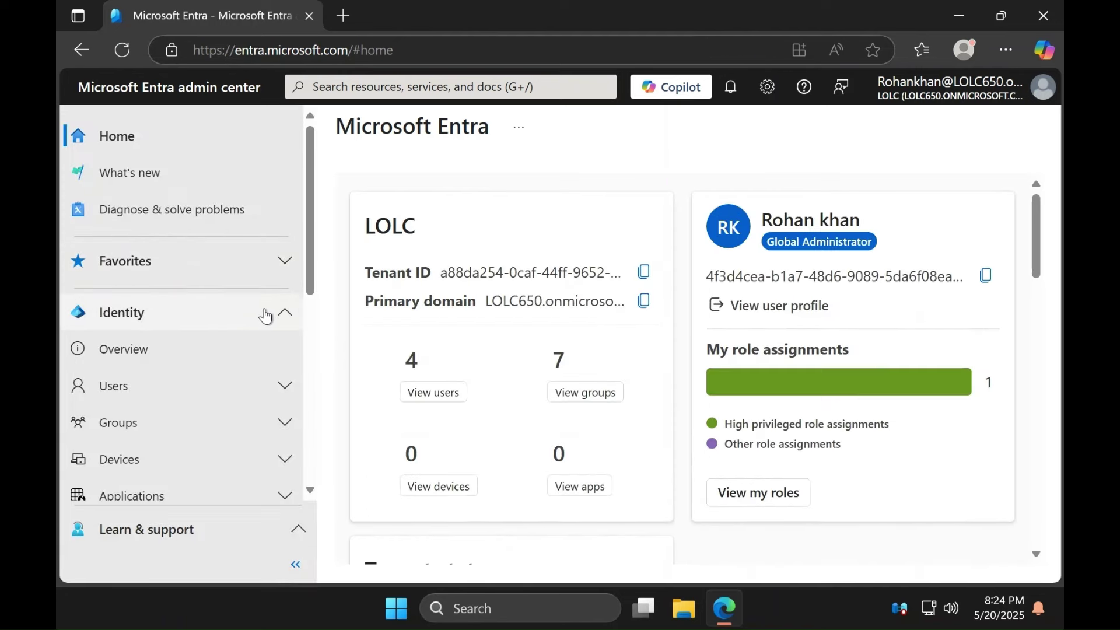
- Open the All users list and start creating a new internal user
click(242, 390)
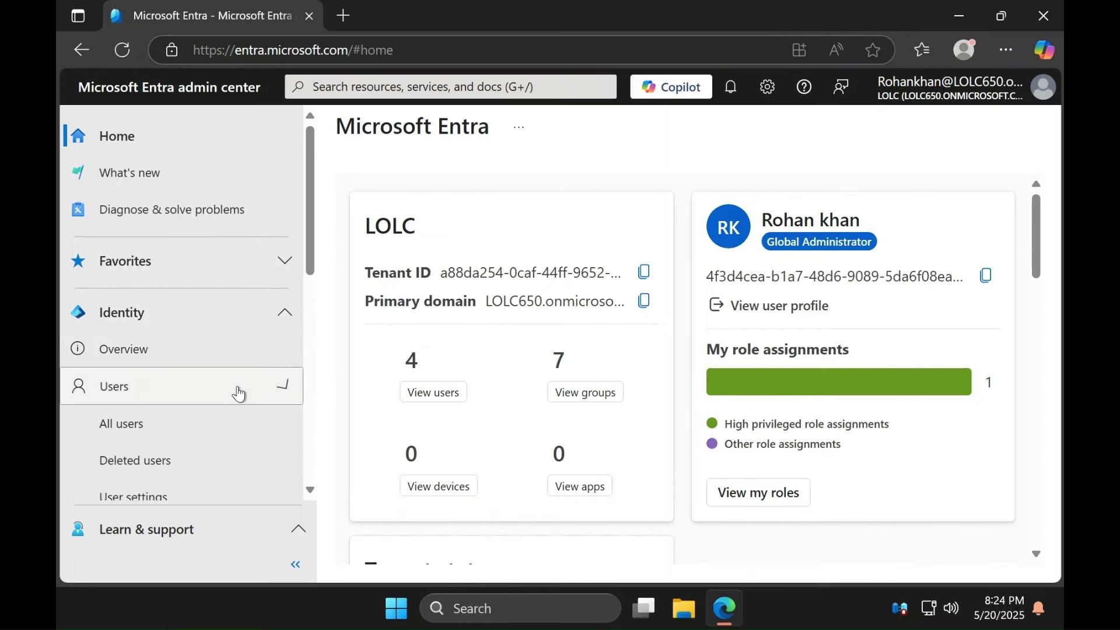
click(215, 420)
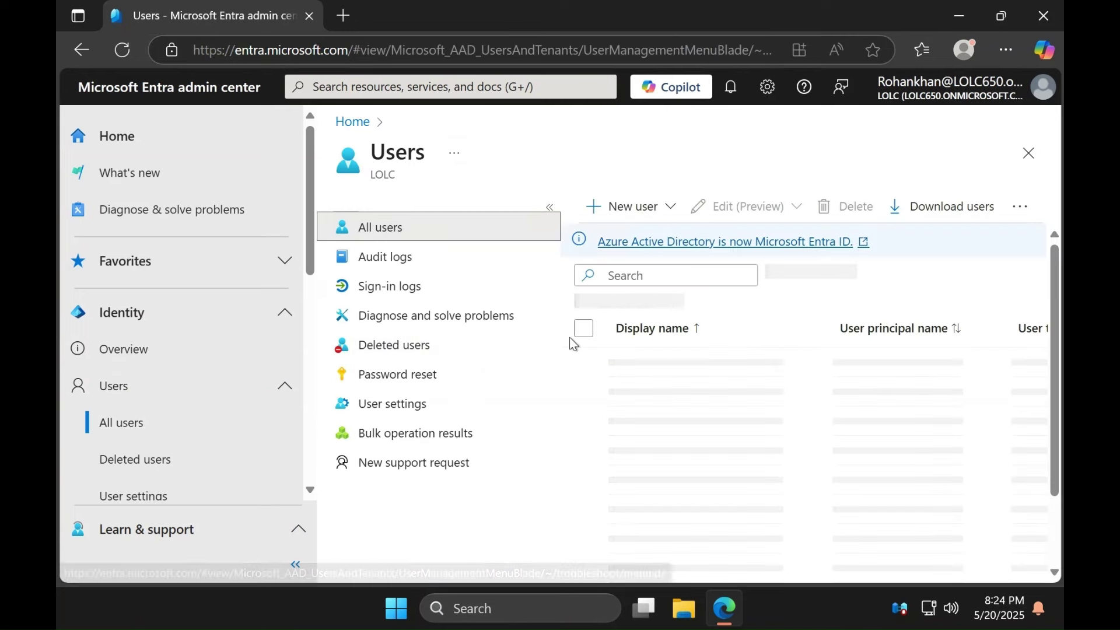
click(646, 211)
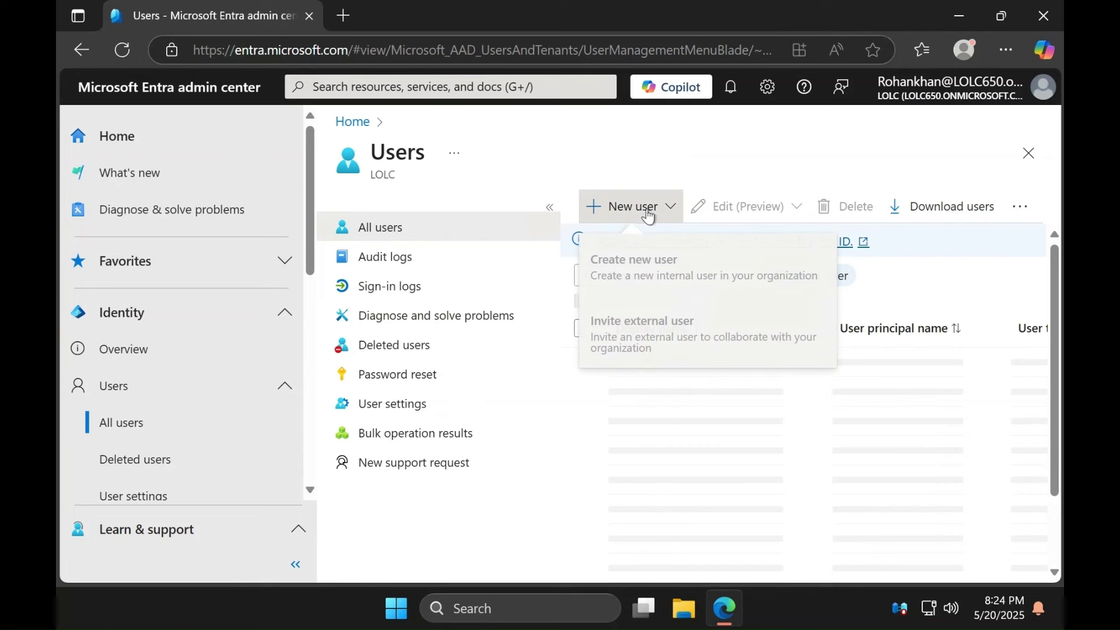
click(675, 276)
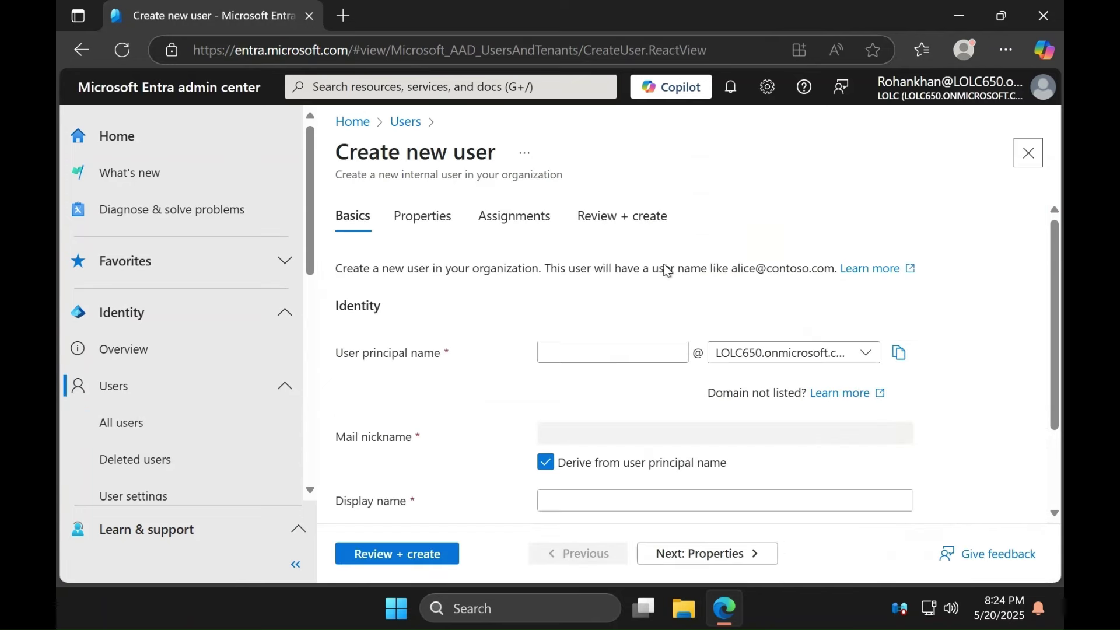
- Enter principal name Sync and a display name, and set a custom password instead of auto-generating one
click(623, 348)
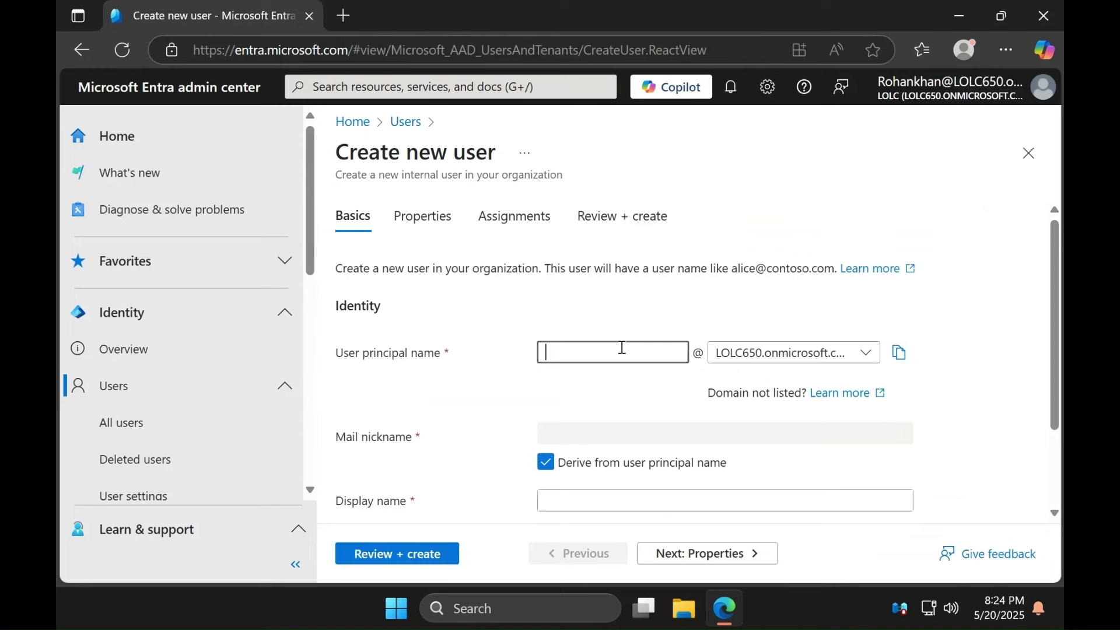
text(Sync)
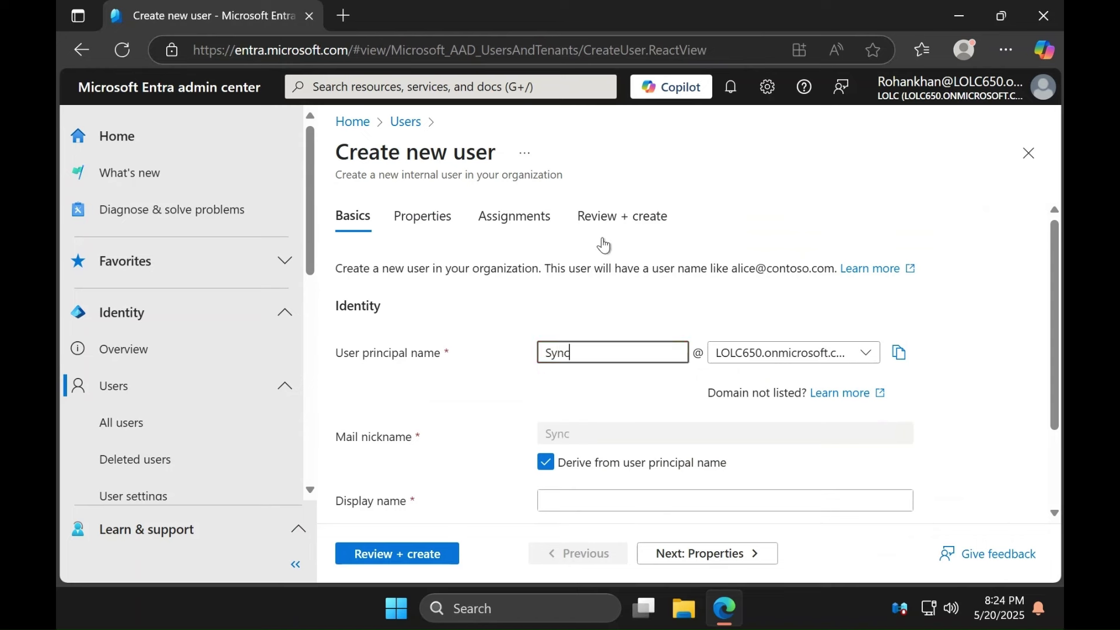
scroll(604, 260, down, 2)
click(632, 408)
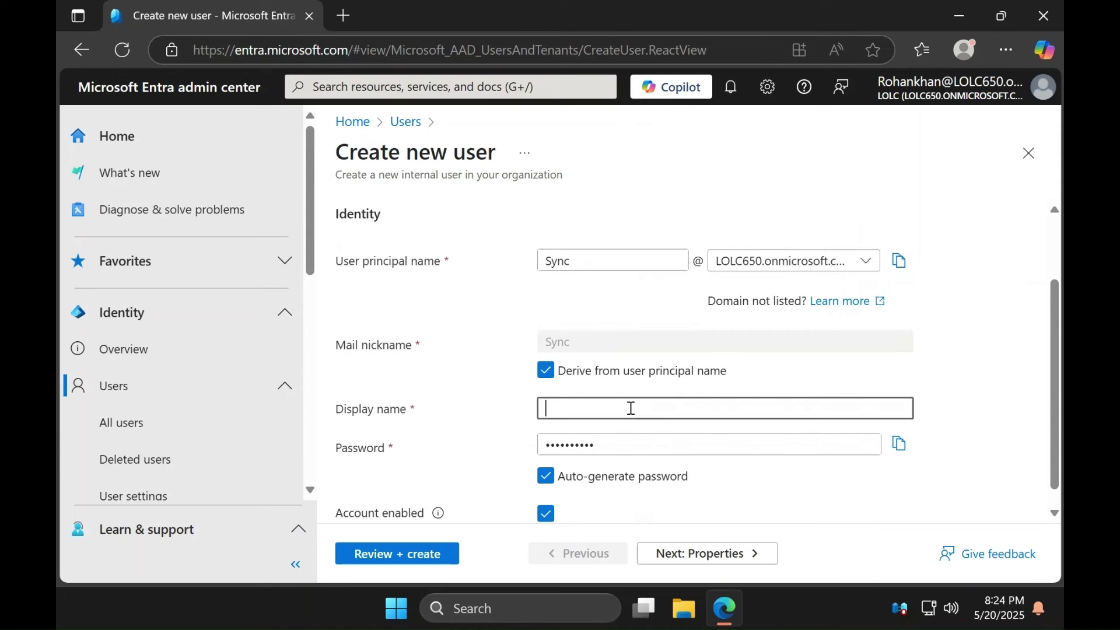
text(Sync)
click(553, 479)
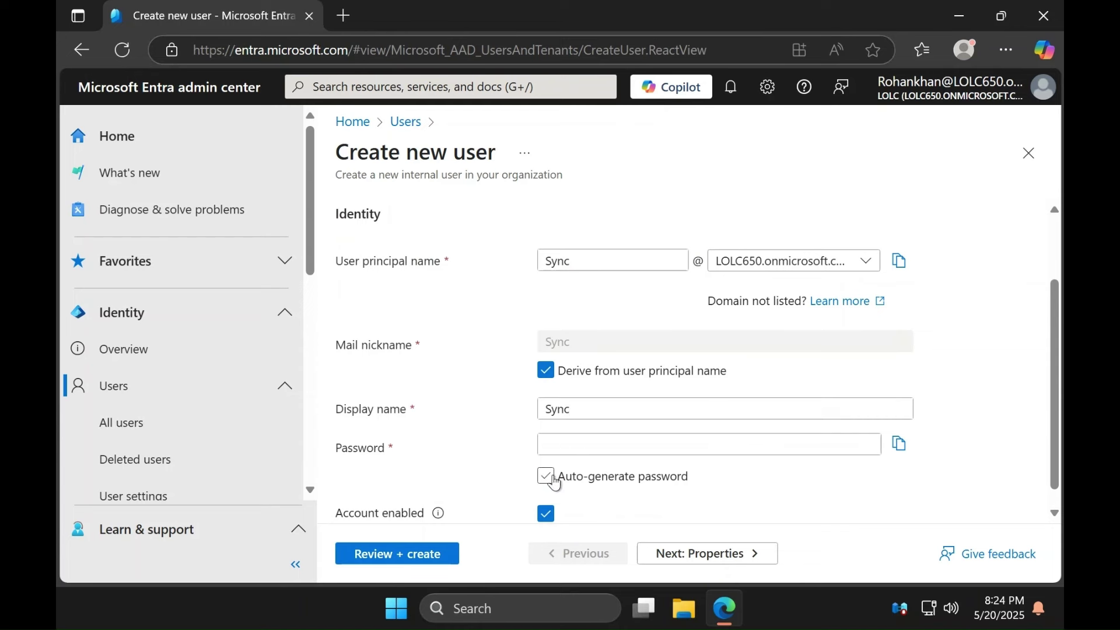
click(604, 445)
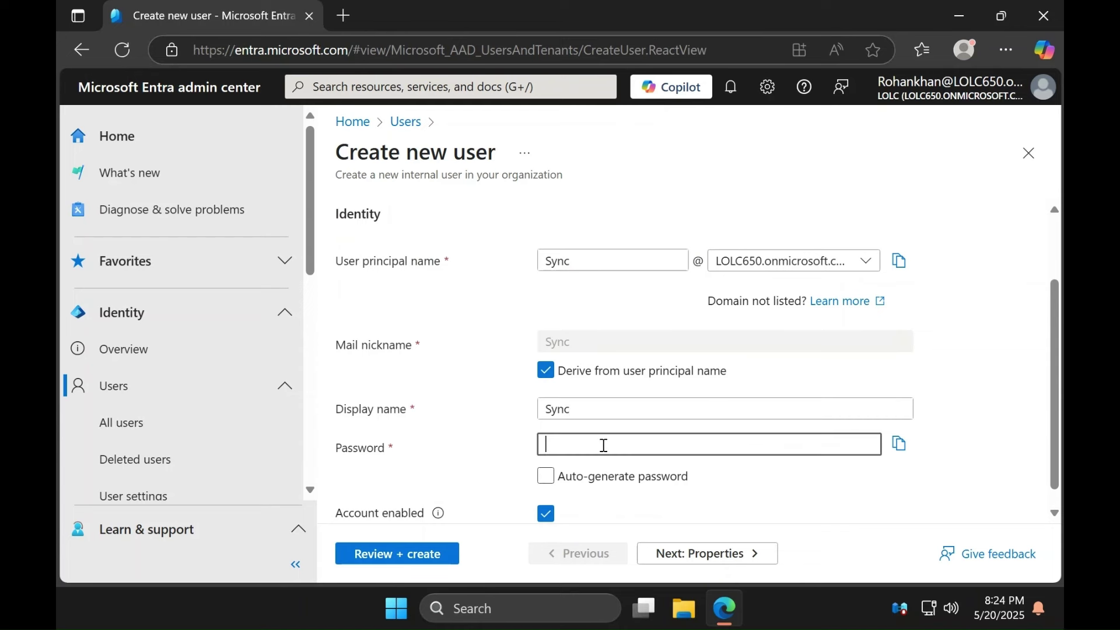
text(*****)
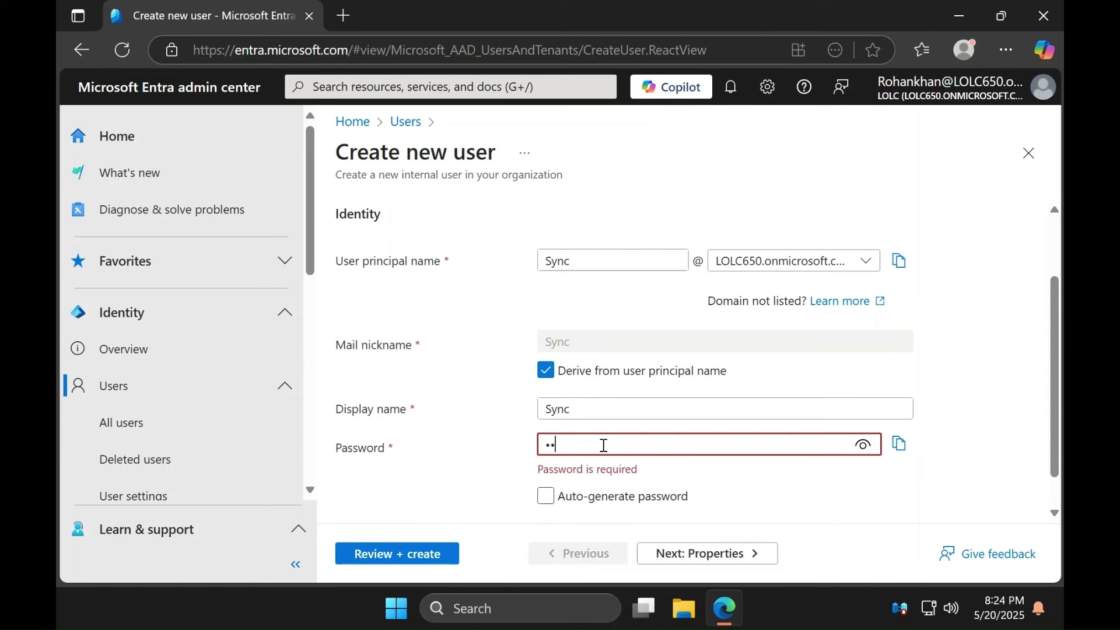
text(**)
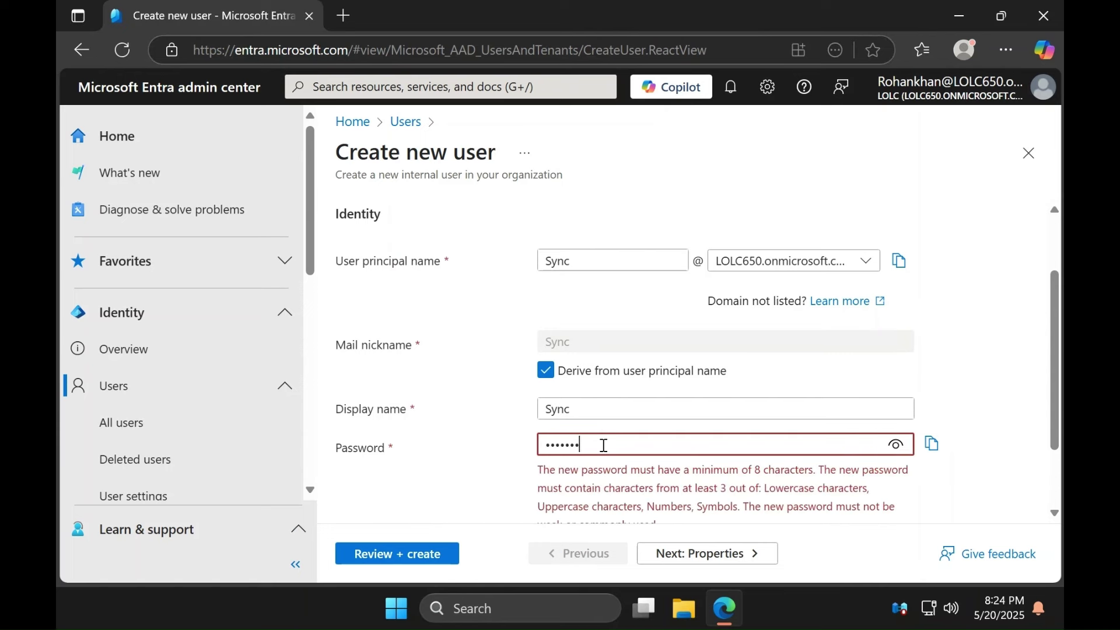
text(****)
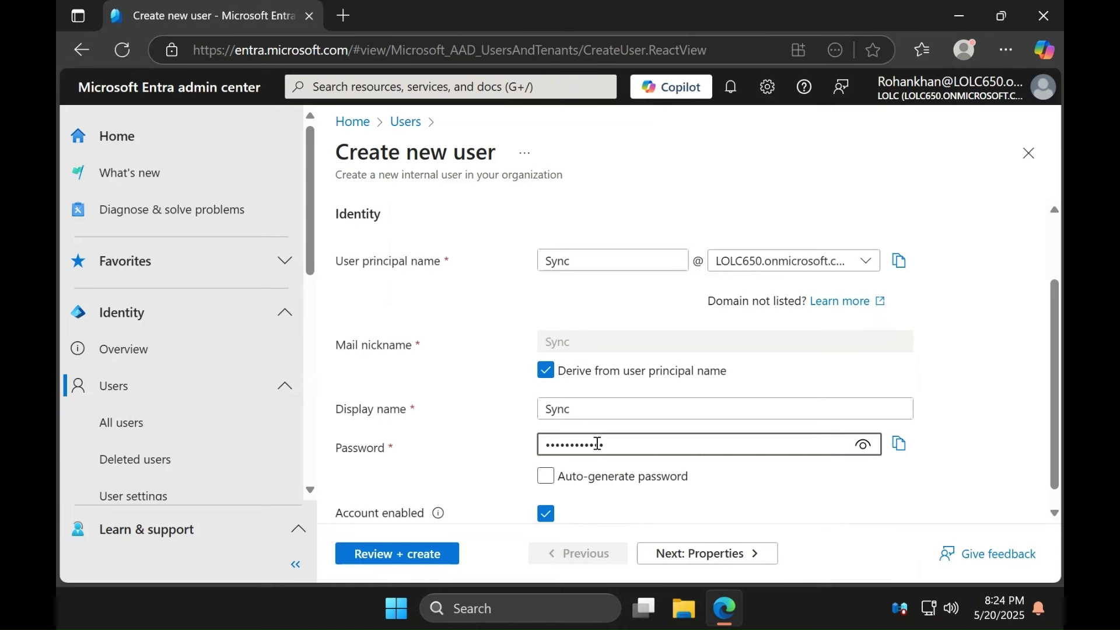
scroll(600, 443, down, 1)
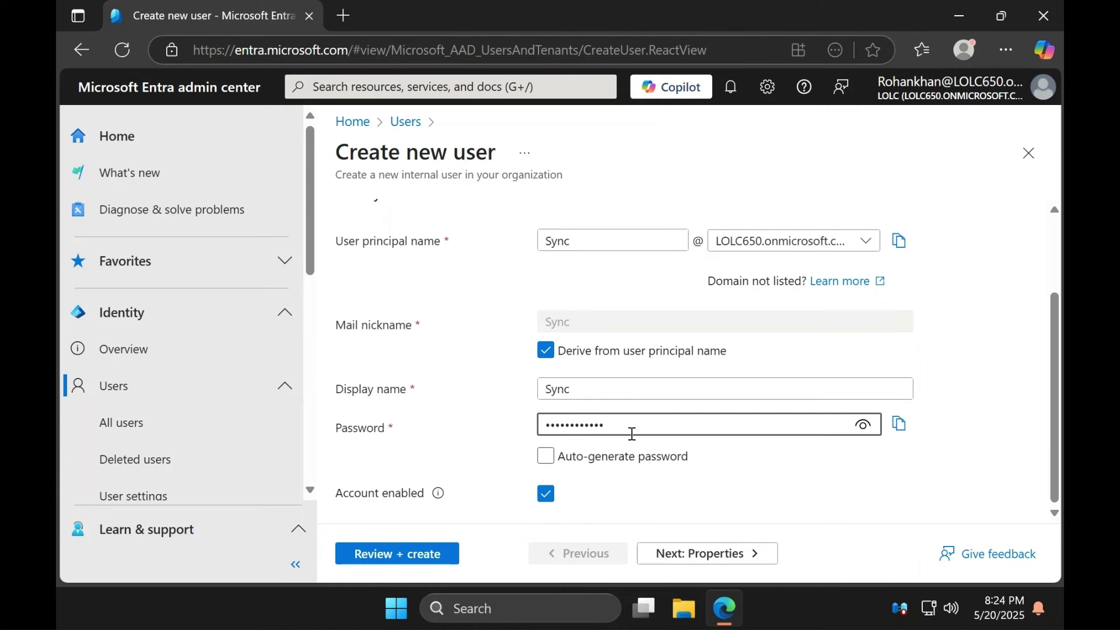
click(701, 553)
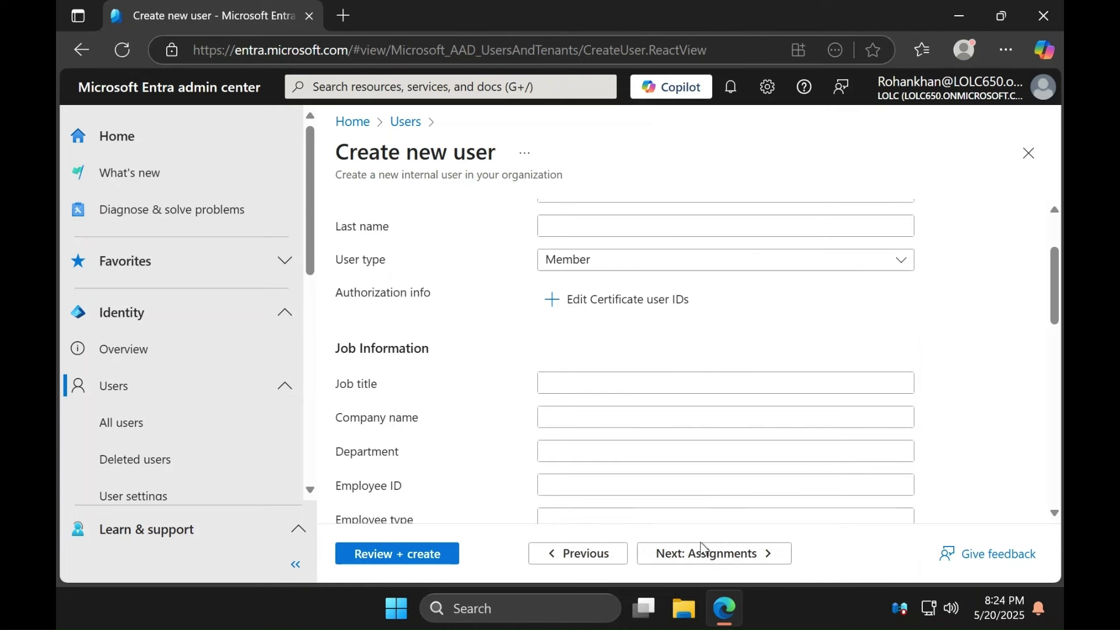
- Fill in first name Sync and last name User on the Properties step, then continue to Assignments
click(674, 226)
scroll(670, 234, up, 3)
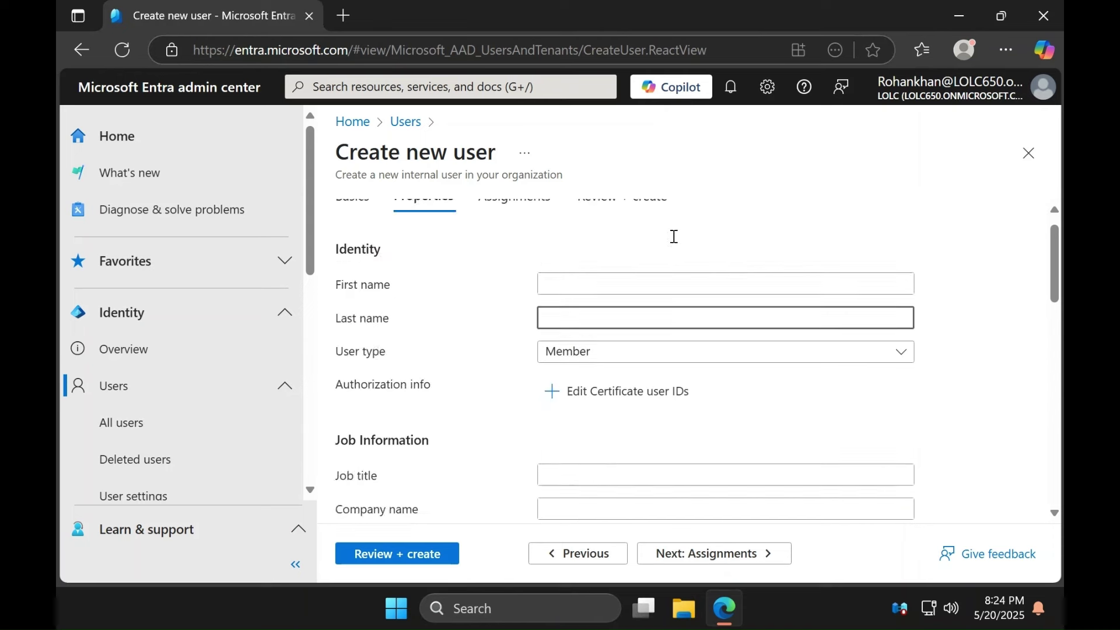
click(590, 288)
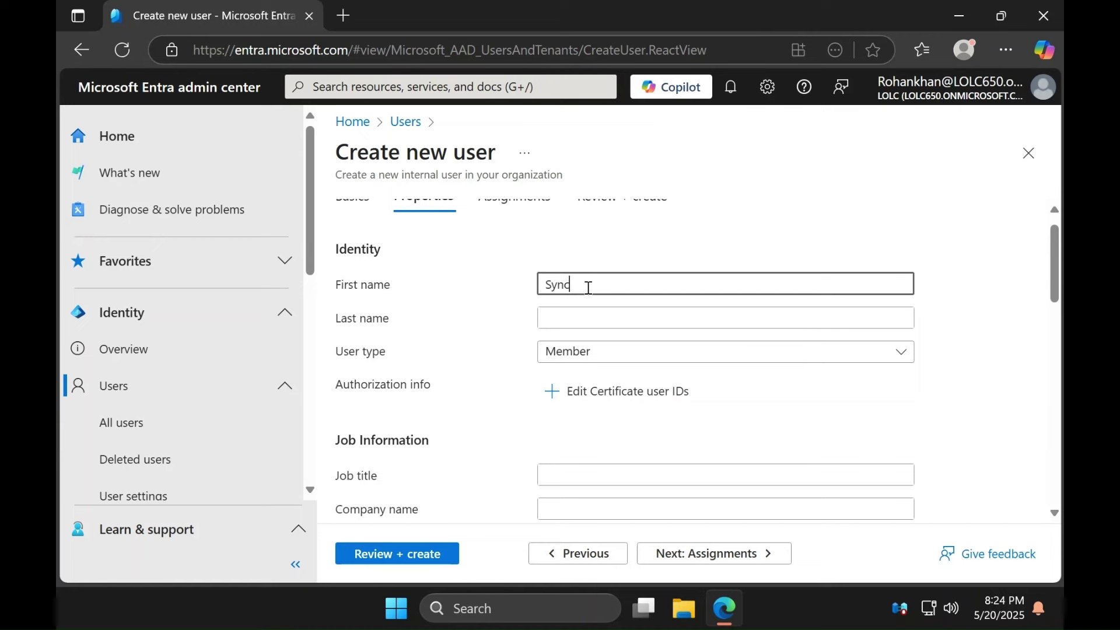
click(566, 320)
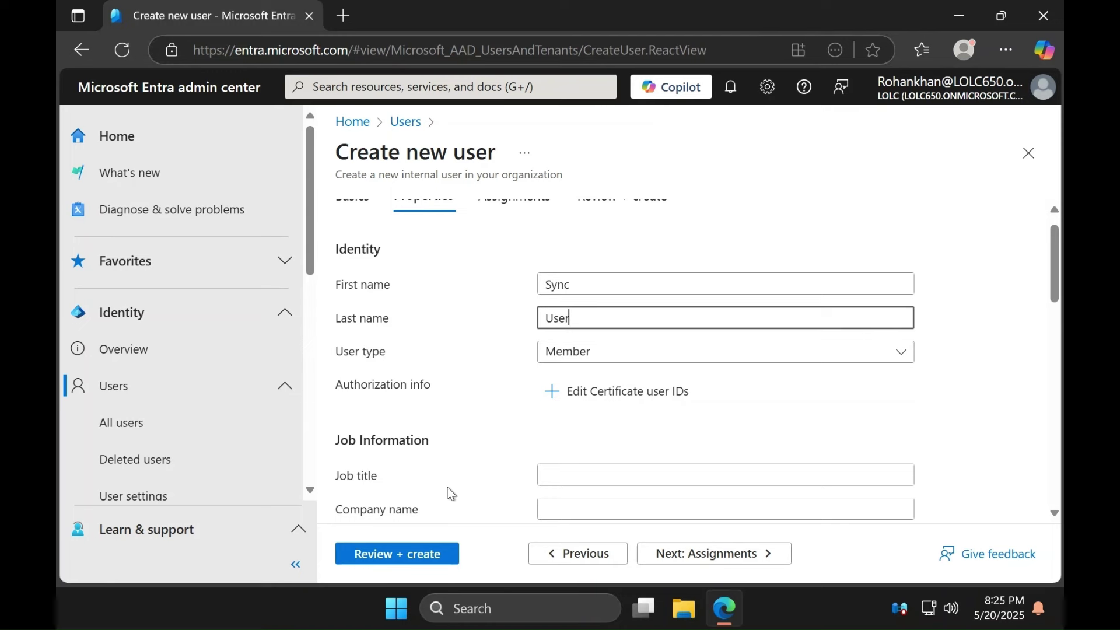
scroll(463, 460, down, 5)
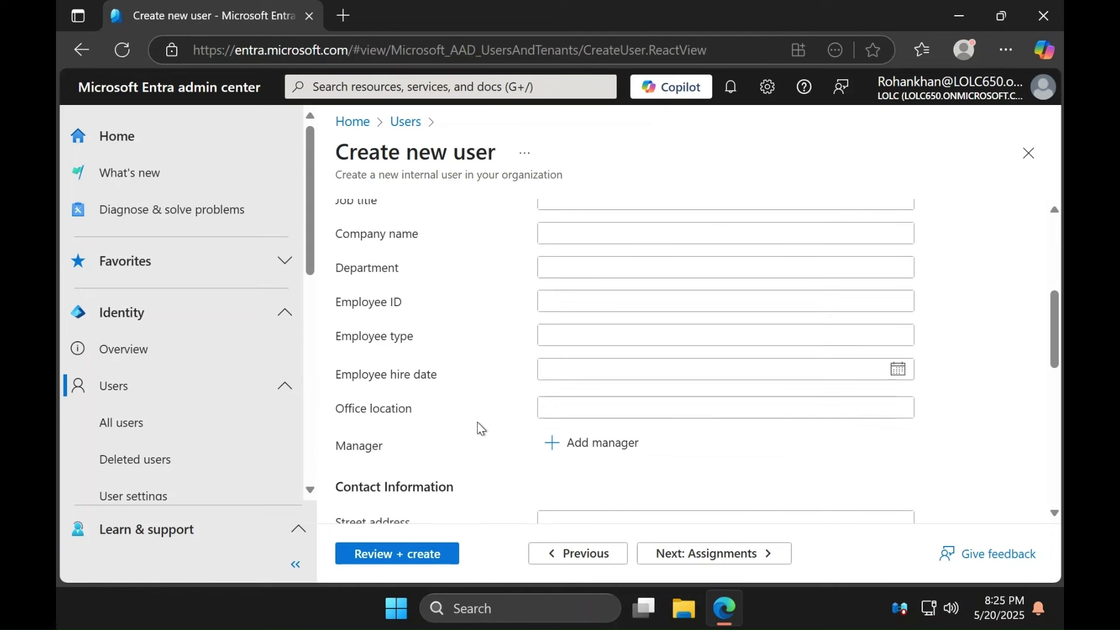
scroll(509, 349, down, 6)
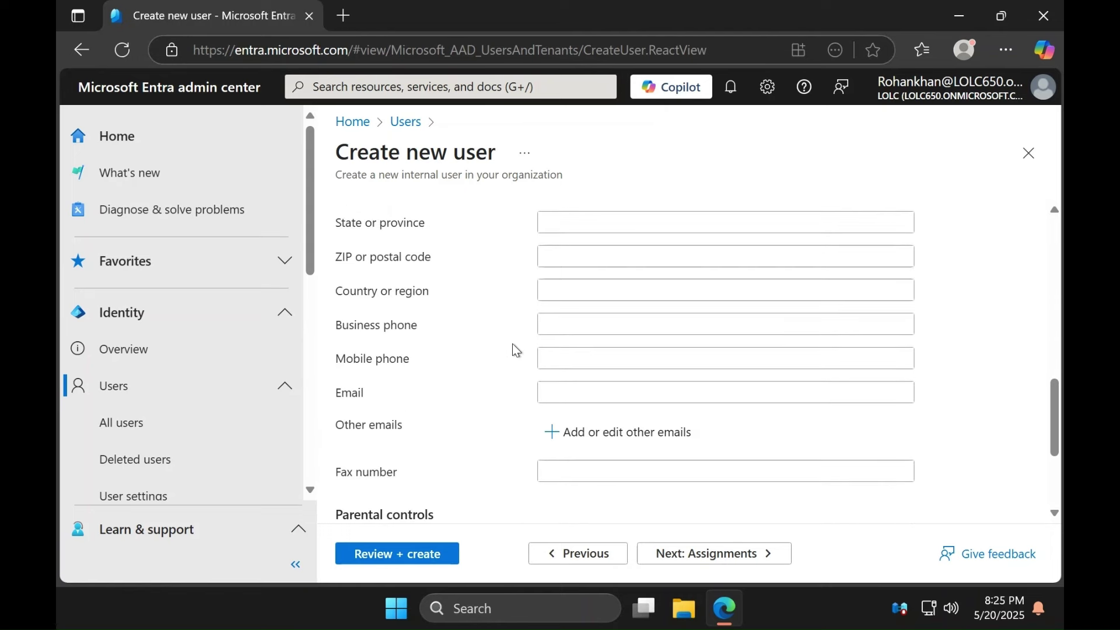
scroll(565, 360, down, 3)
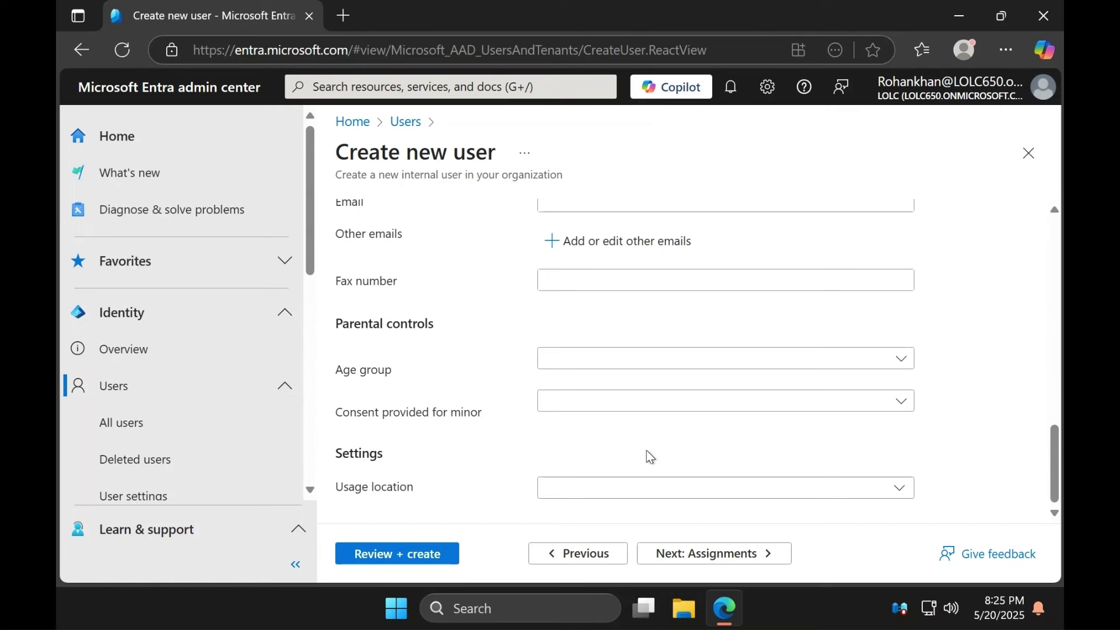
click(688, 555)
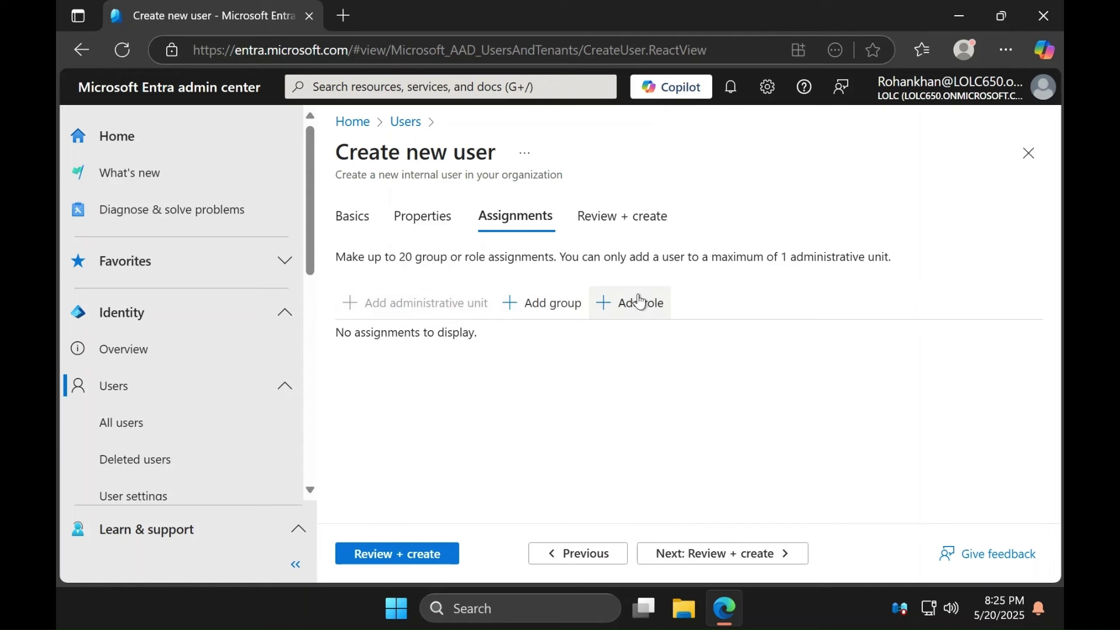
- Assign the Global Administrator directory role to the Sync user being created
click(642, 302)
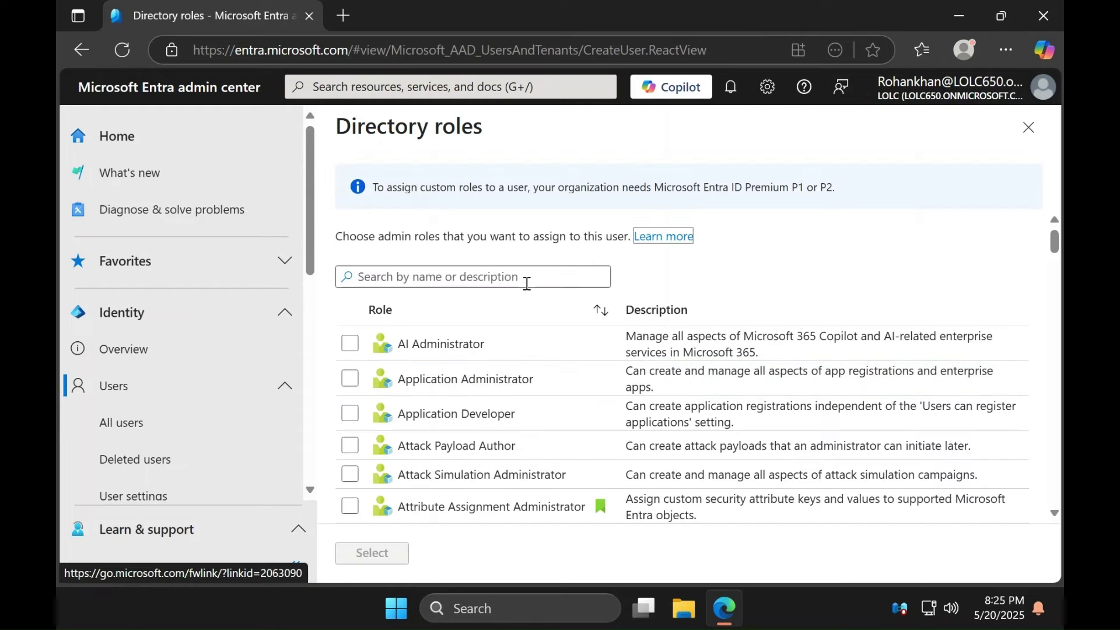
scroll(598, 401, down, 3)
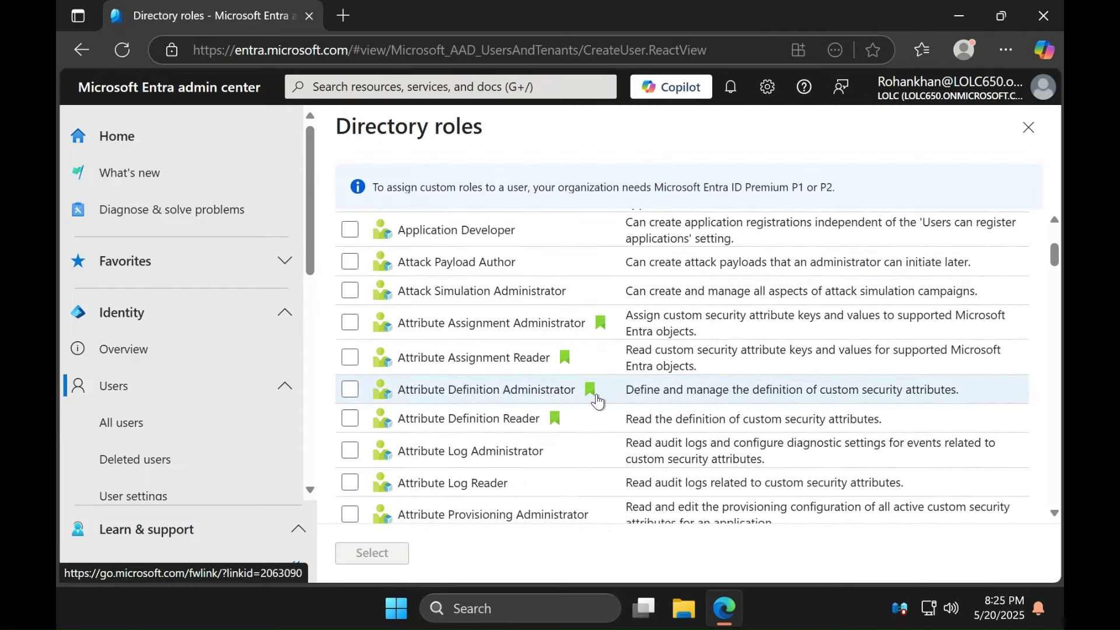
scroll(599, 401, down, 2)
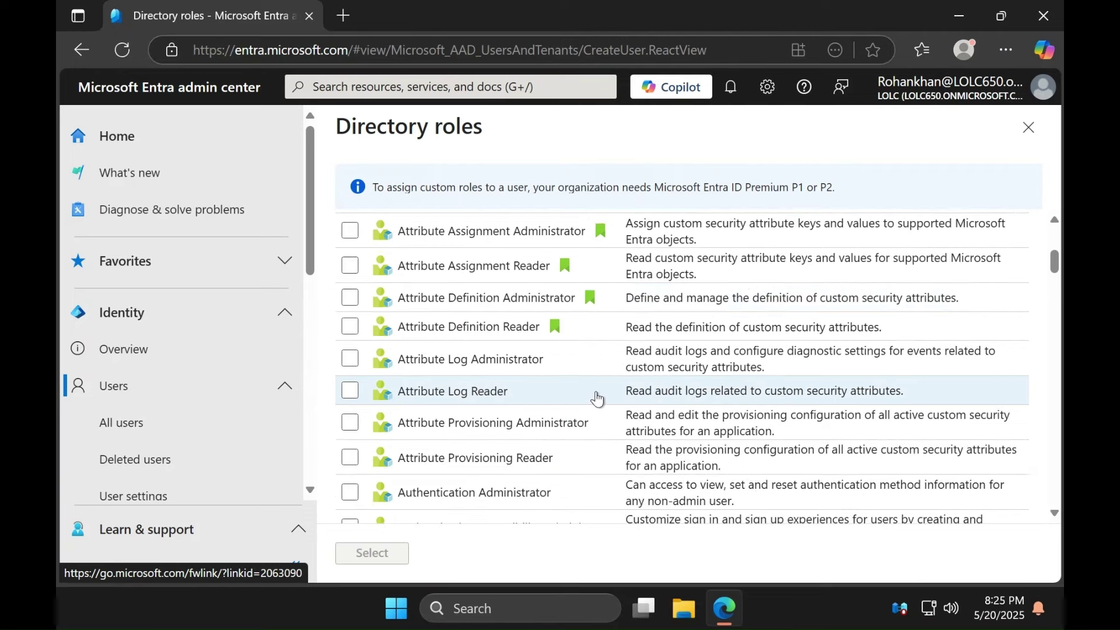
scroll(598, 400, down, 5)
scroll(596, 389, down, 2)
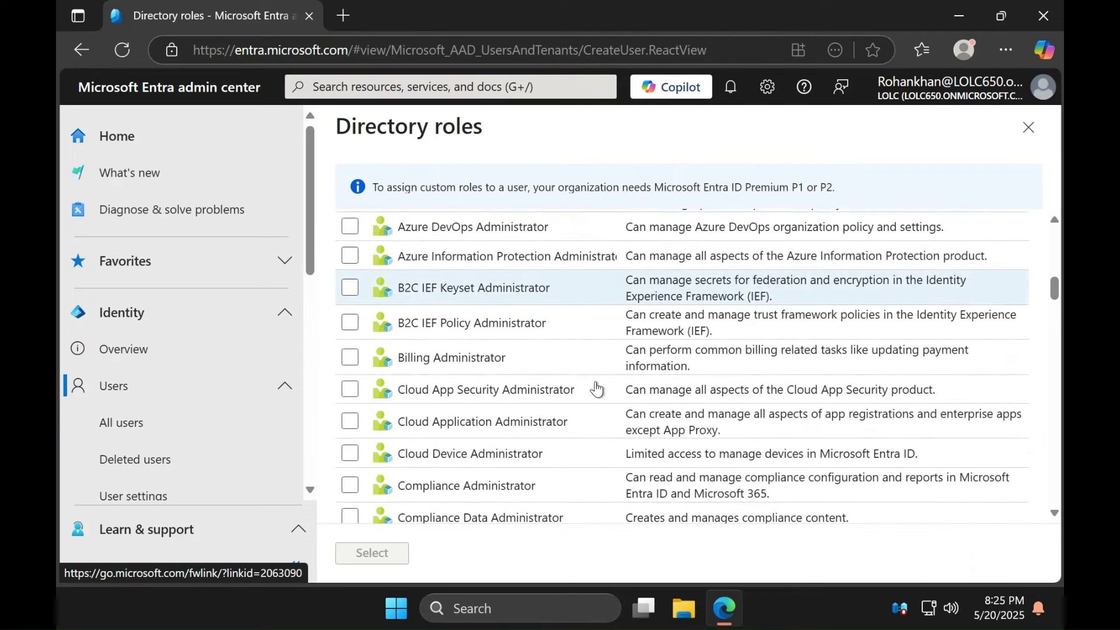
scroll(596, 387, down, 12)
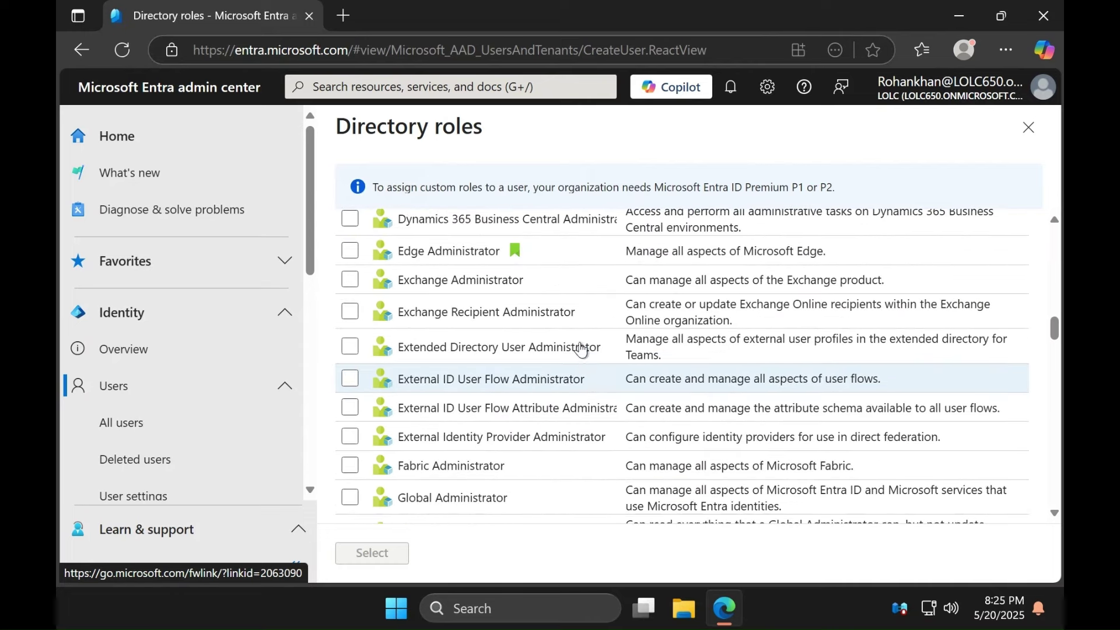
scroll(557, 370, down, 2)
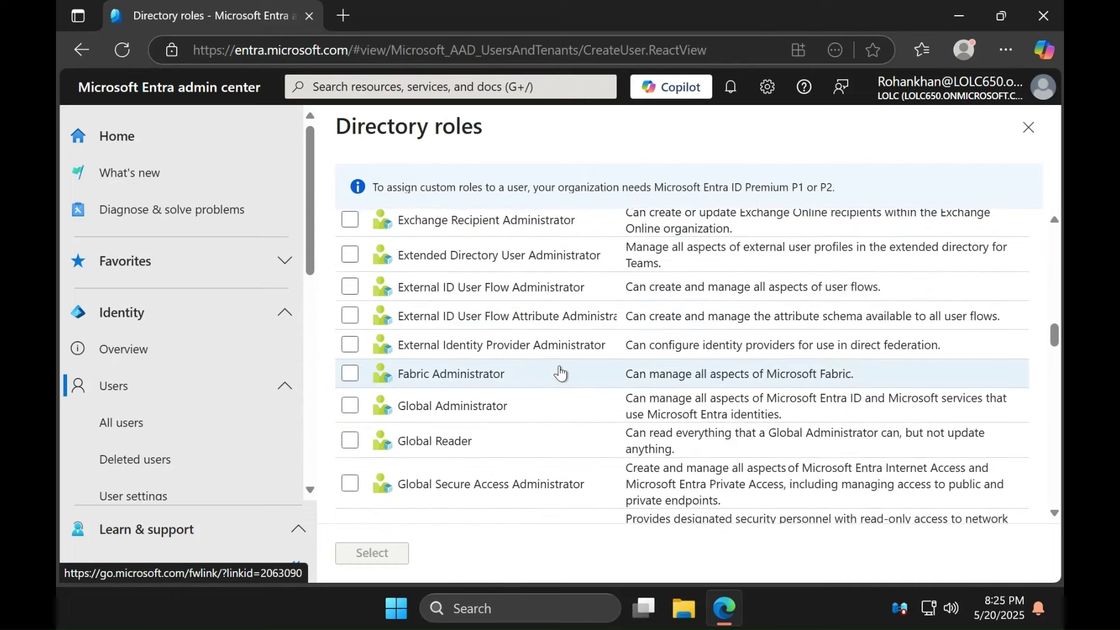
click(349, 405)
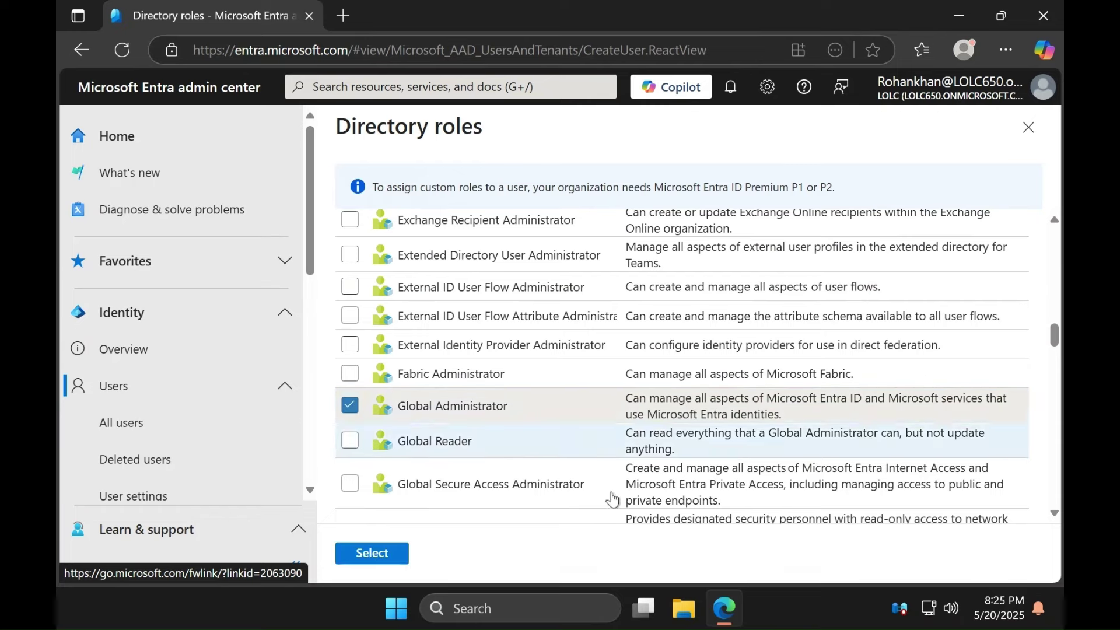
click(382, 556)
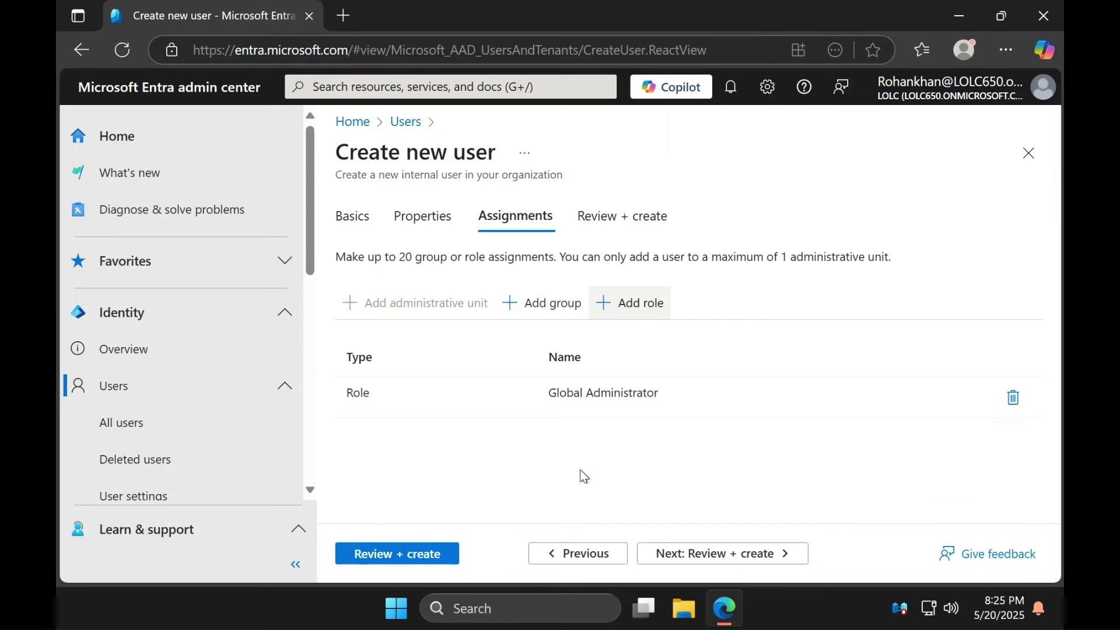
- Review the new user's details and create the Sync account
click(702, 557)
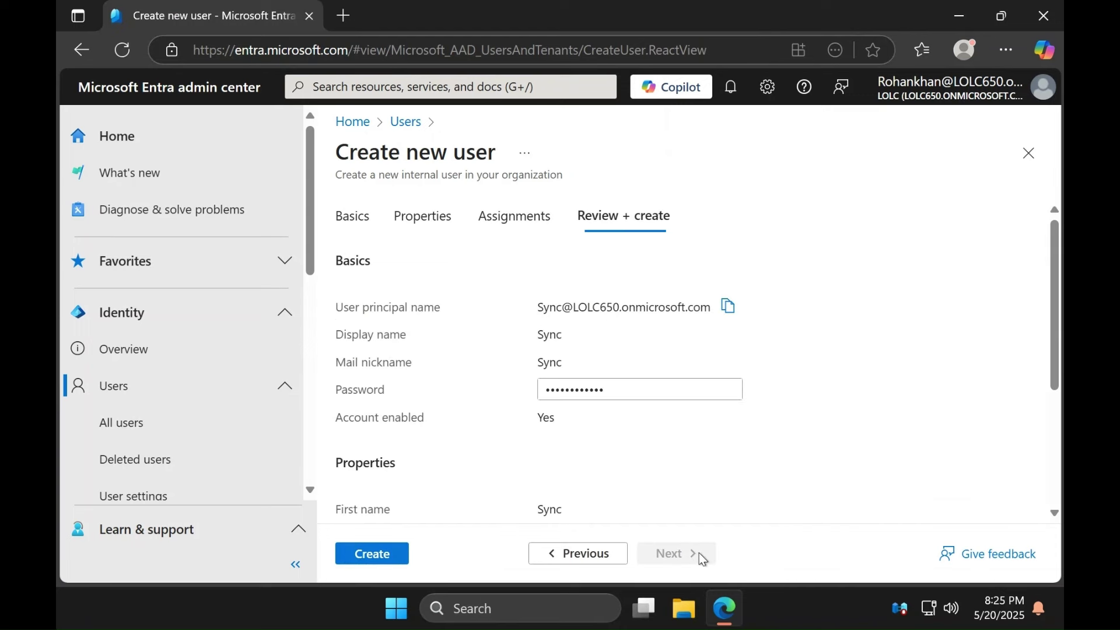
scroll(680, 459, down, 3)
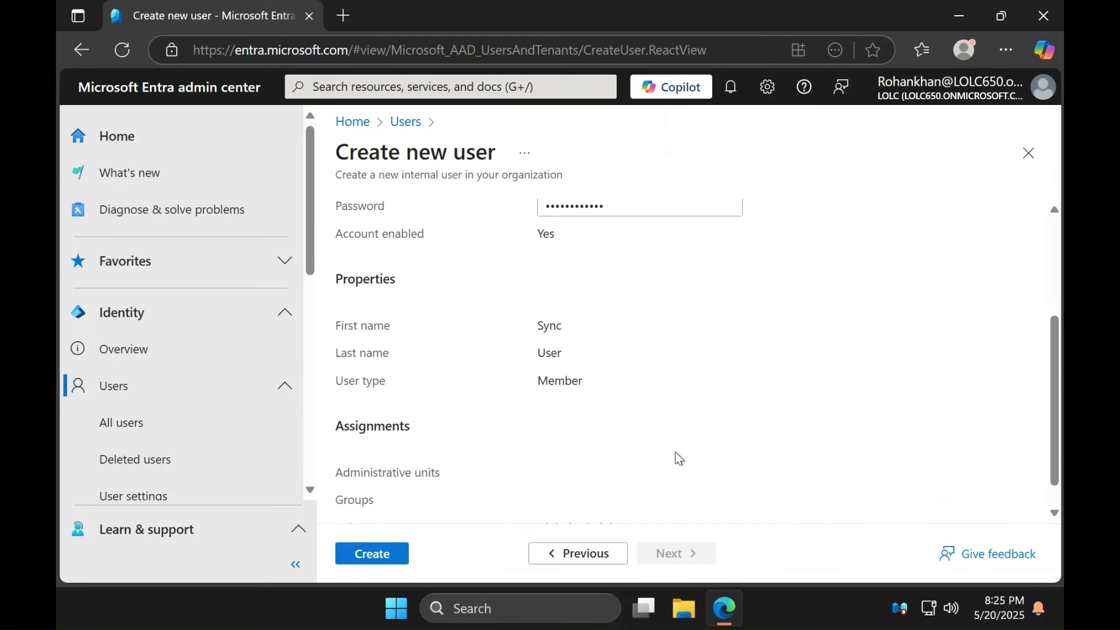
click(379, 562)
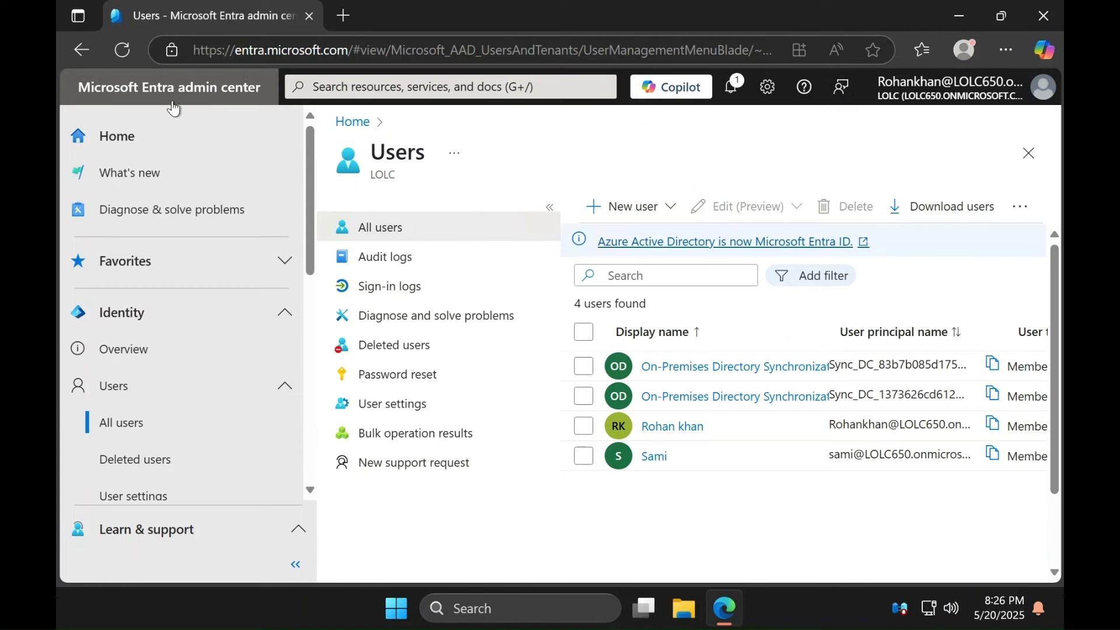
- Refresh All users, copy Sync's user principal name, and open an InPrivate window
click(122, 49)
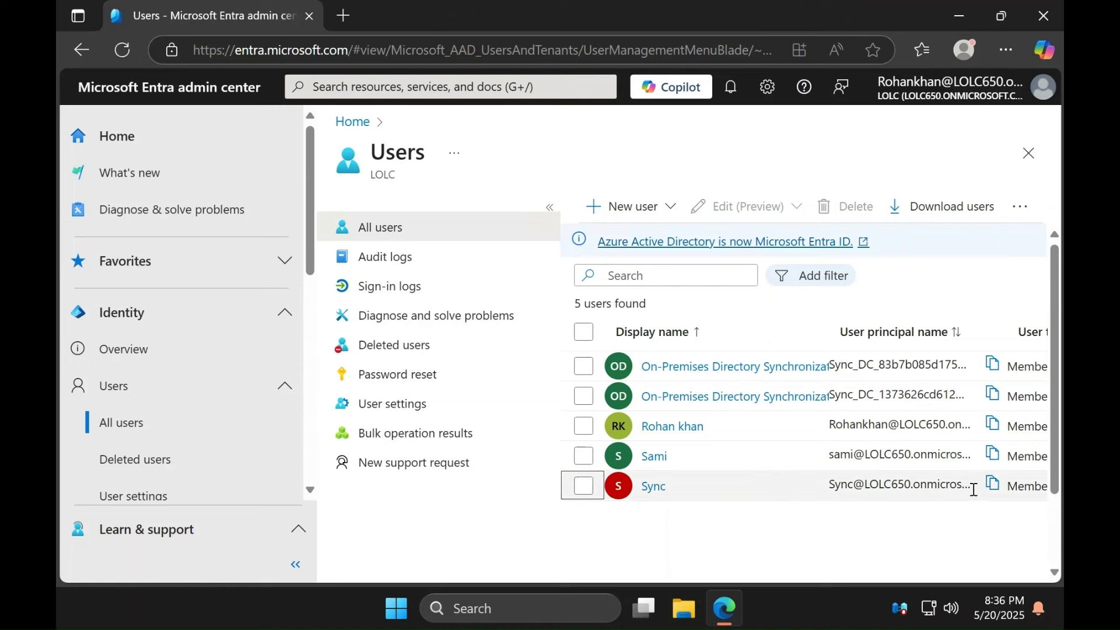
click(992, 486)
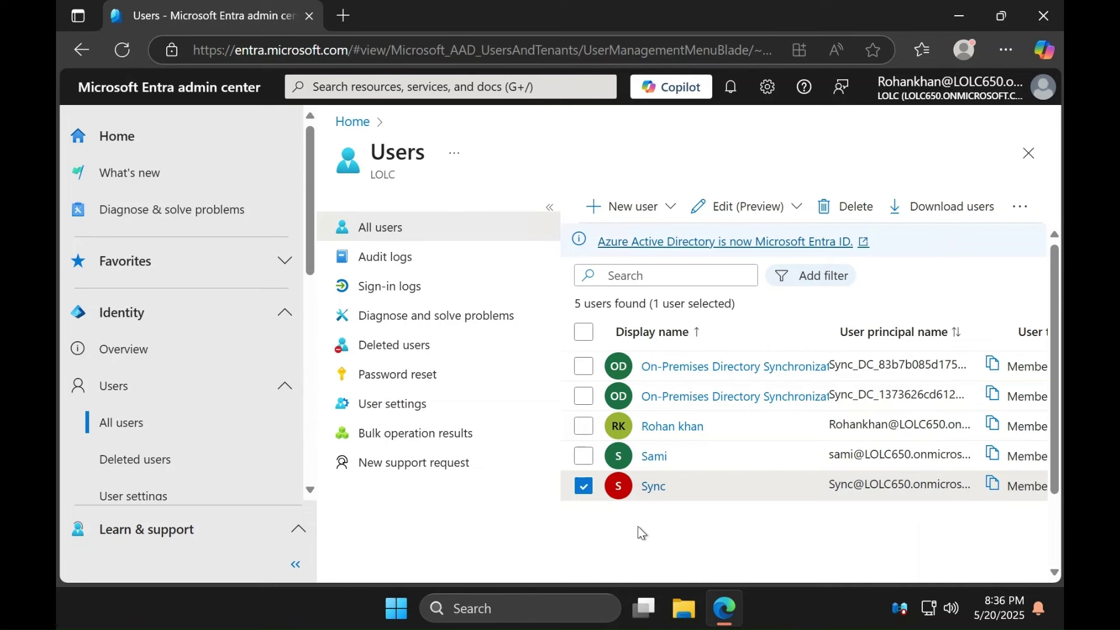
key(ctrl+shift+n)
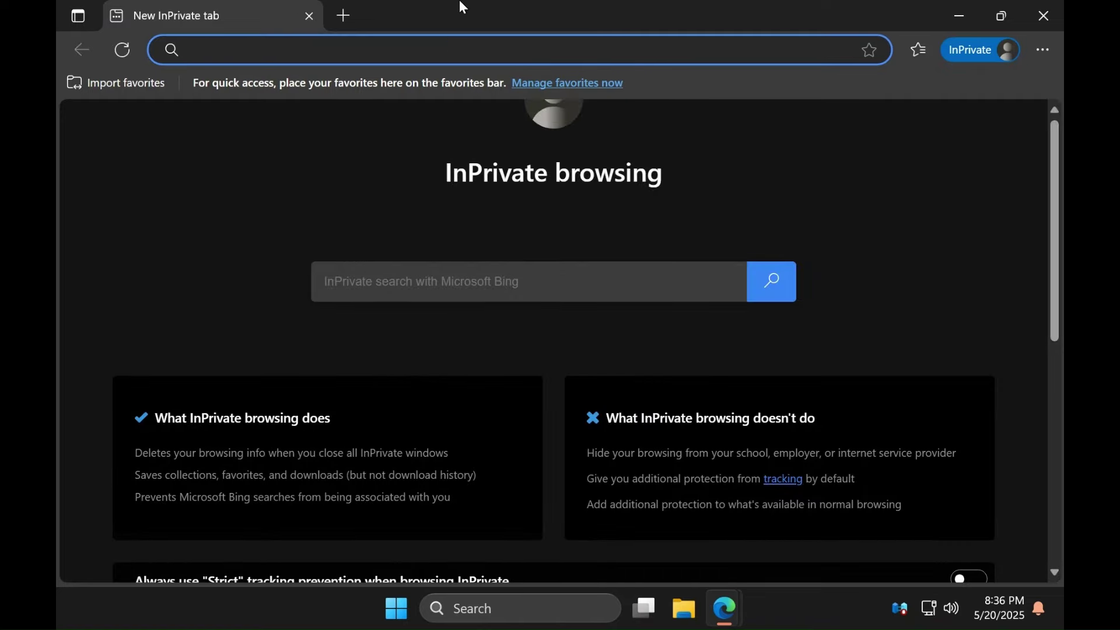
- Load portal.azure.com in the InPrivate window to reach the Azure sign-in page
mouse_move(464, 7)
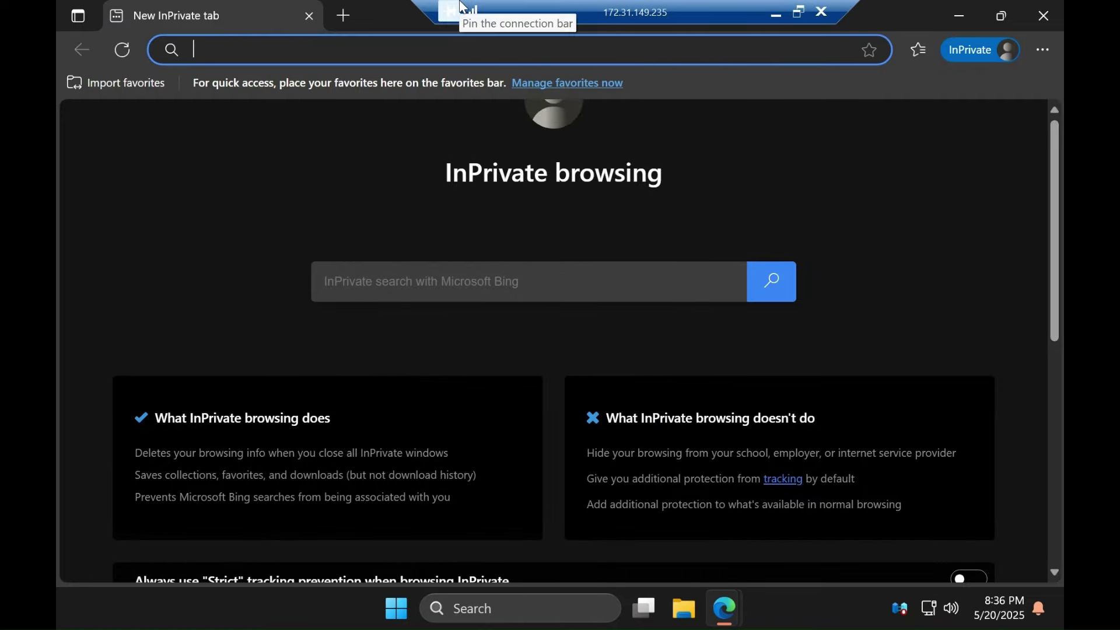
text(por)
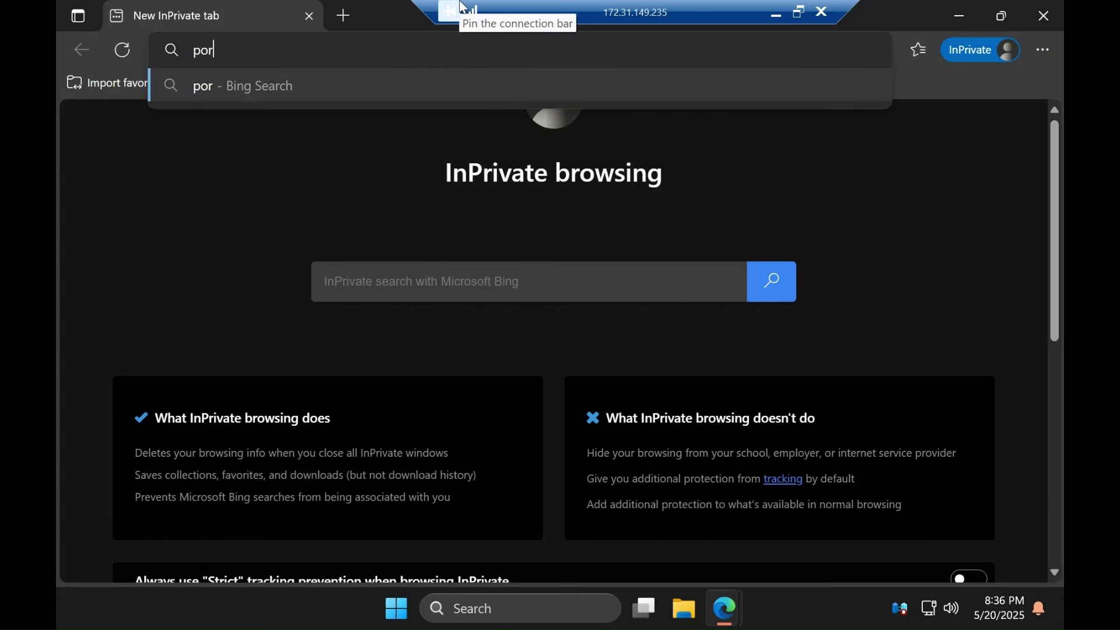
text(tal.az)
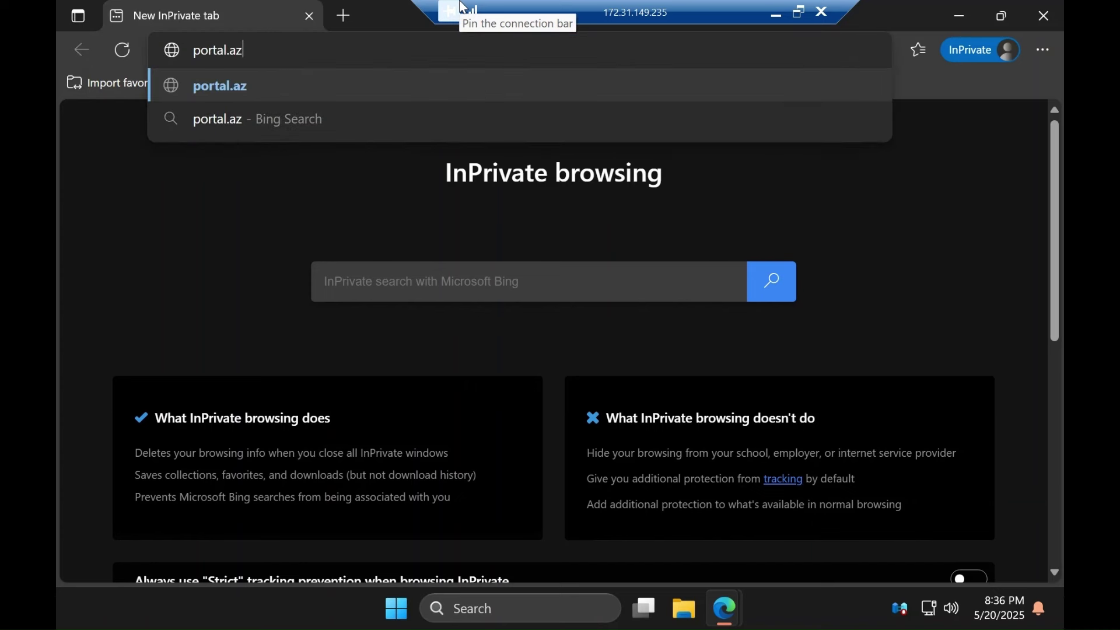
text(ure.)
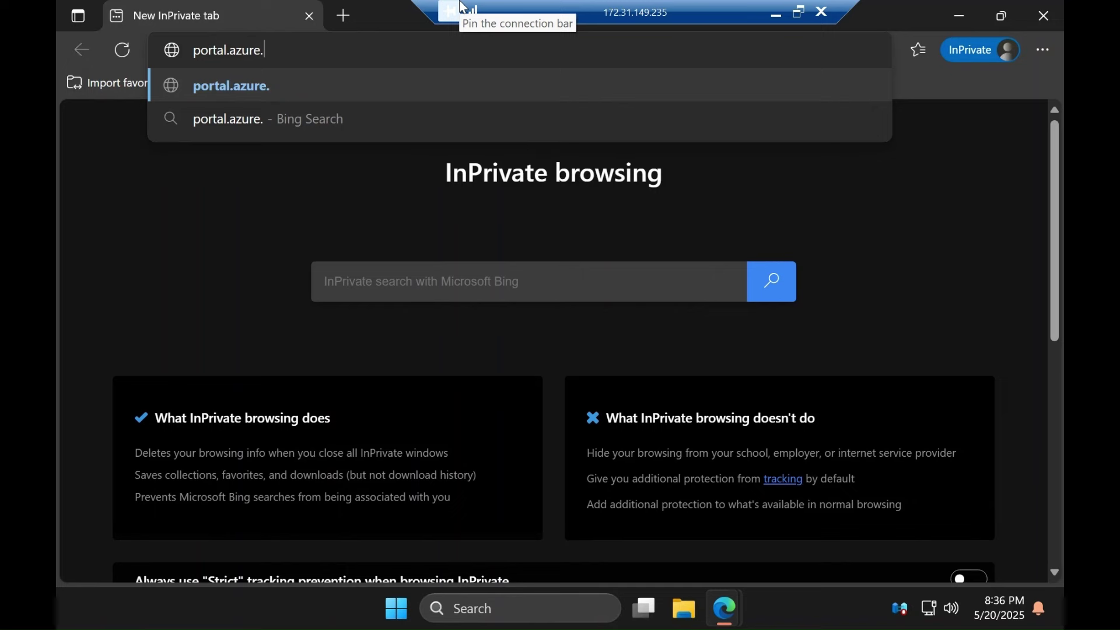
text(com)
key(Return)
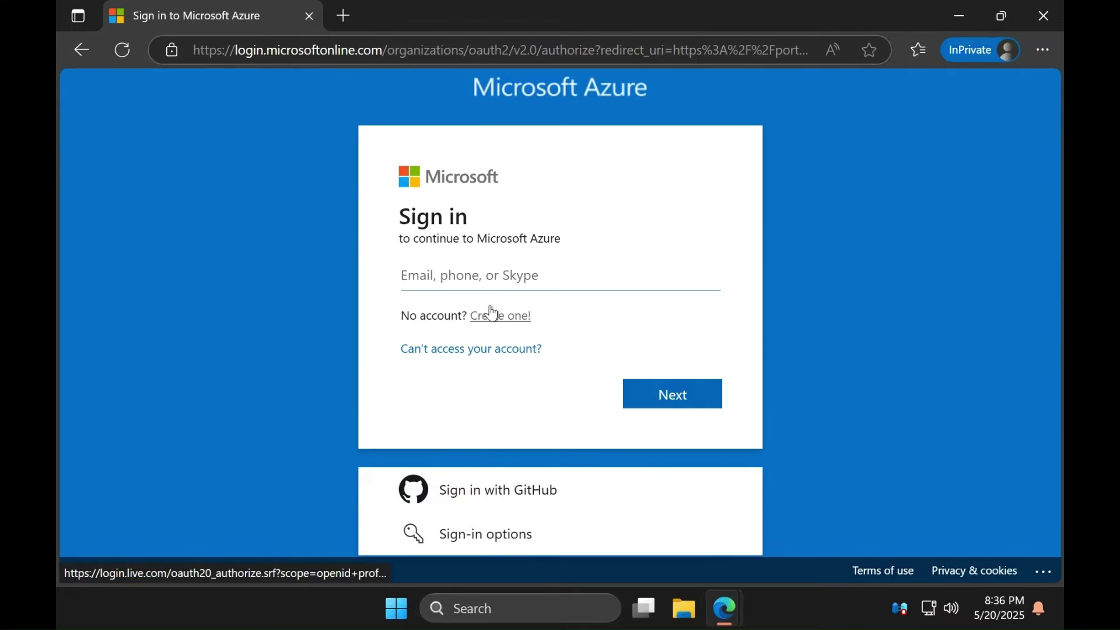
- Sign in with the pasted Sync account name and its temporary password
right_click(480, 264)
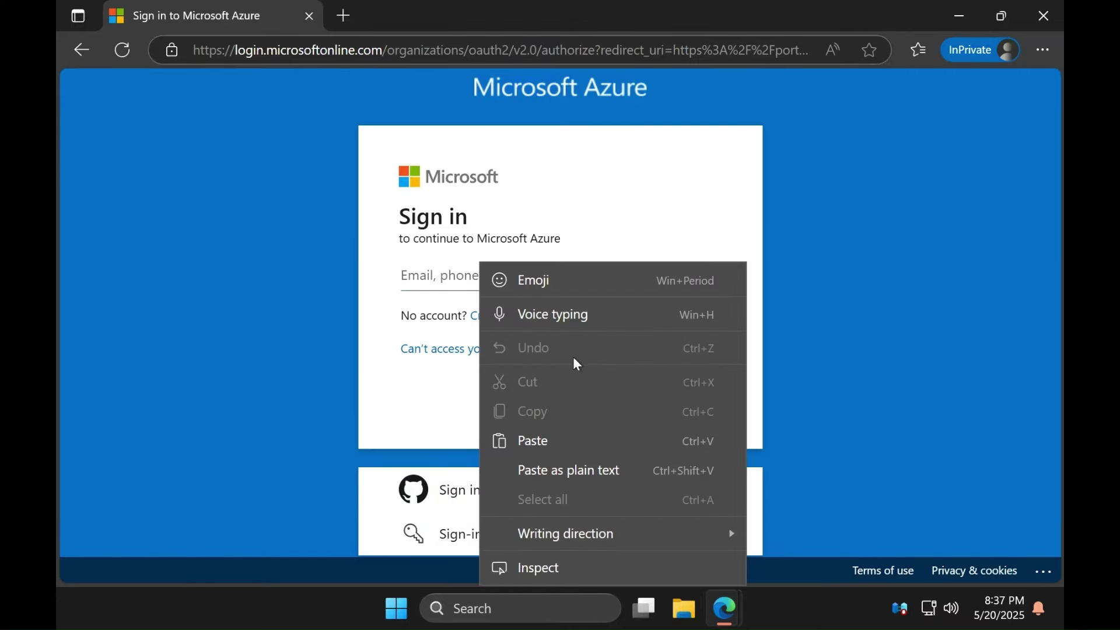
click(555, 442)
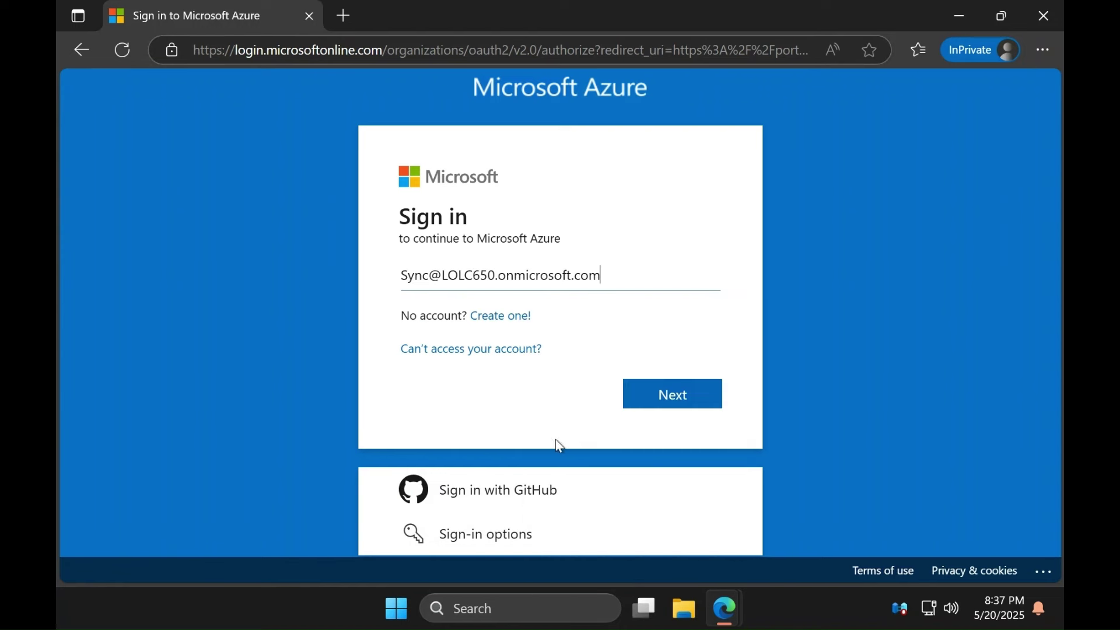
click(687, 400)
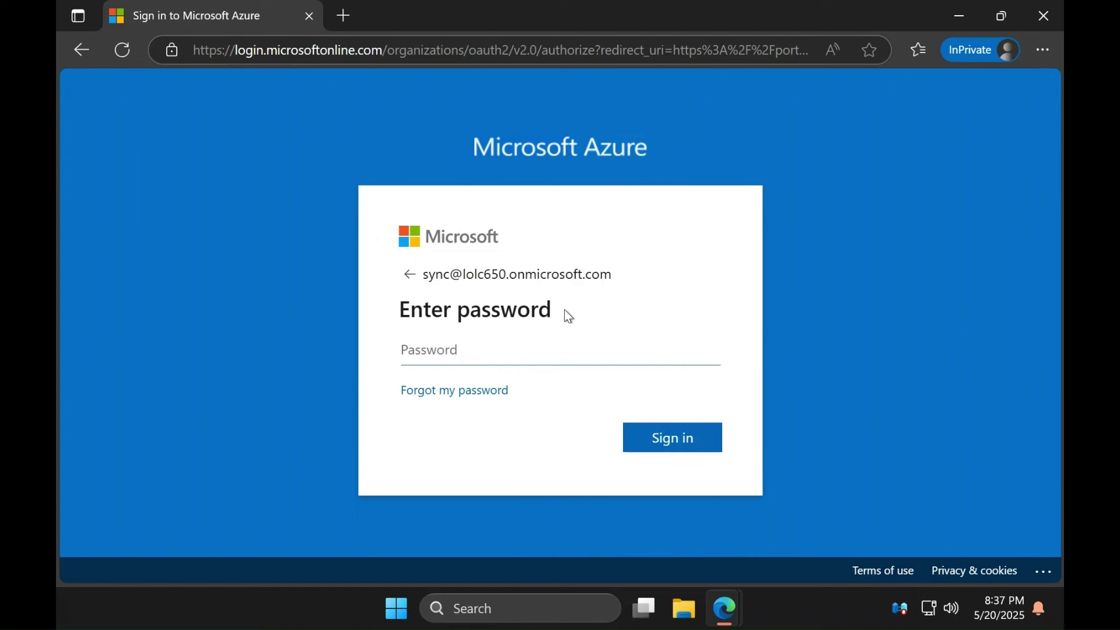
text(************)
key(Return)
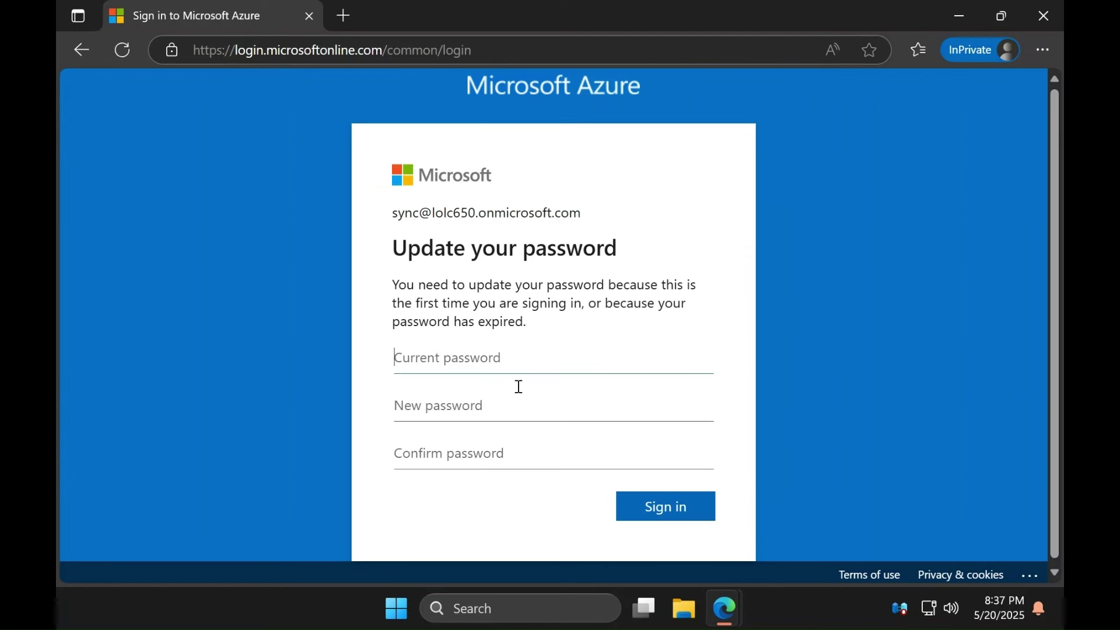
- Enter the current temporary password and a new confirmed password for Sync, then sign in
text(•••••)
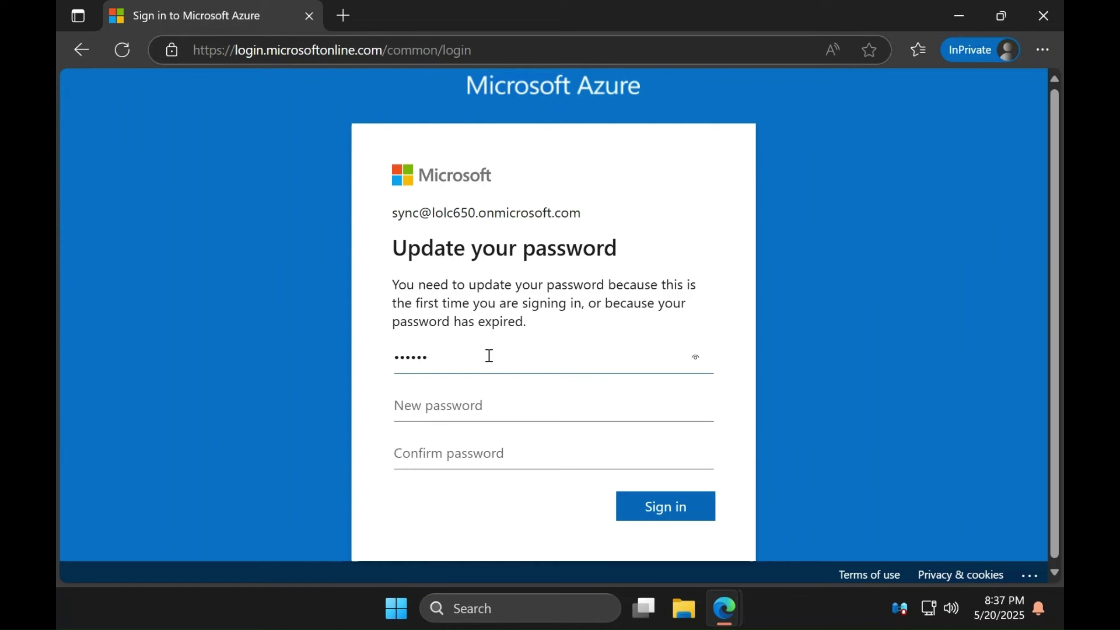
text(•••••••)
key(Tab)
text(•••)
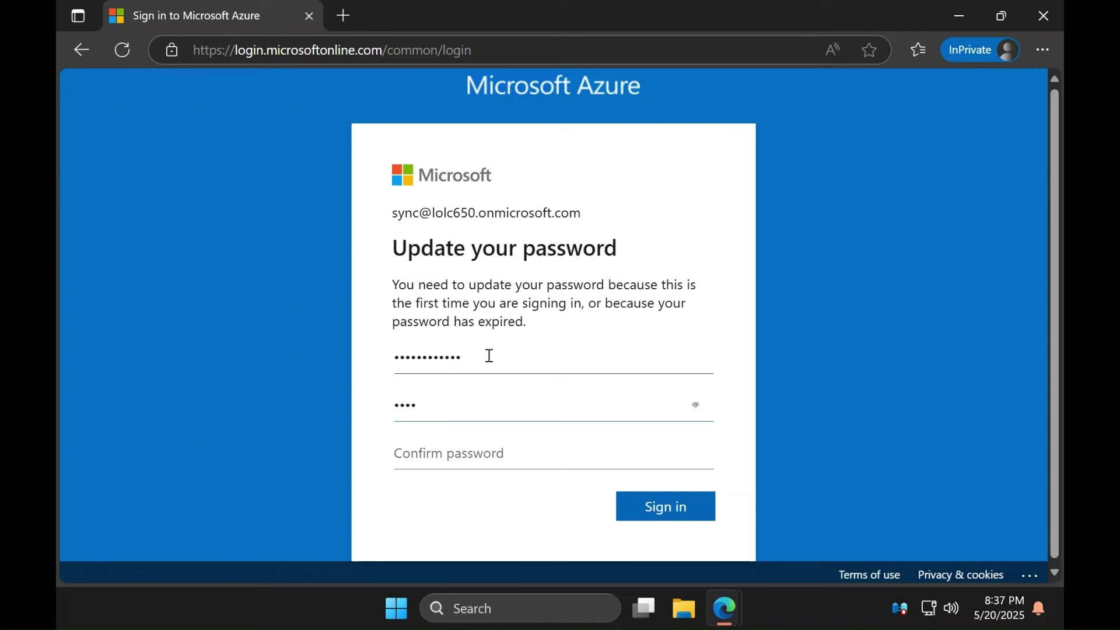
key(BackSpace)
text(••)
key(Tab)
text(••)
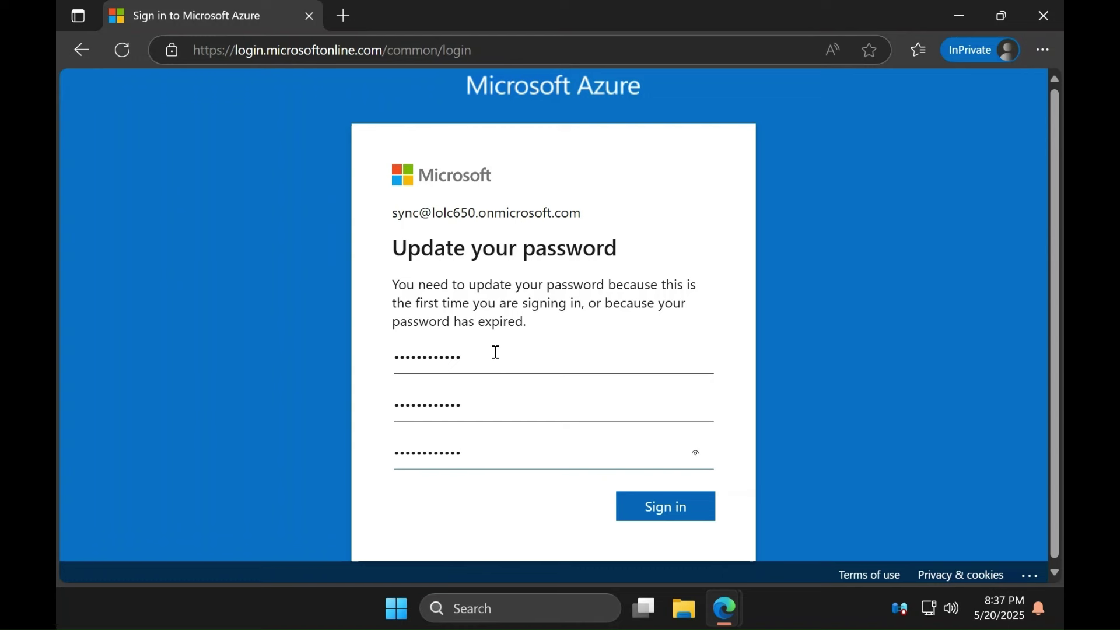
click(643, 513)
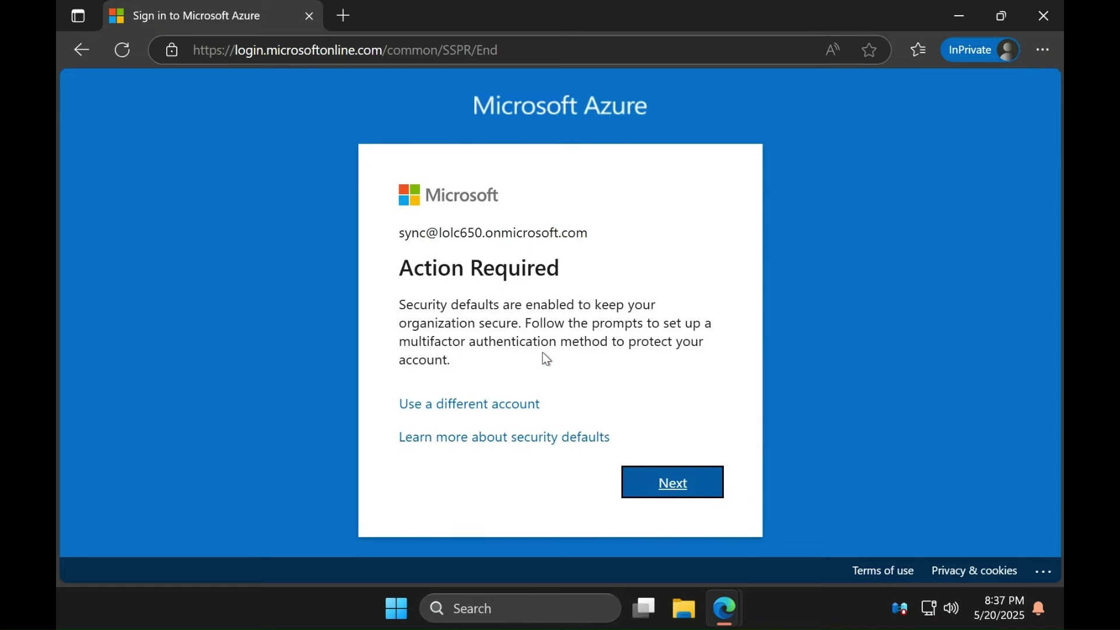
- Step through the Microsoft Authenticator registration pages for the Sync account
click(649, 481)
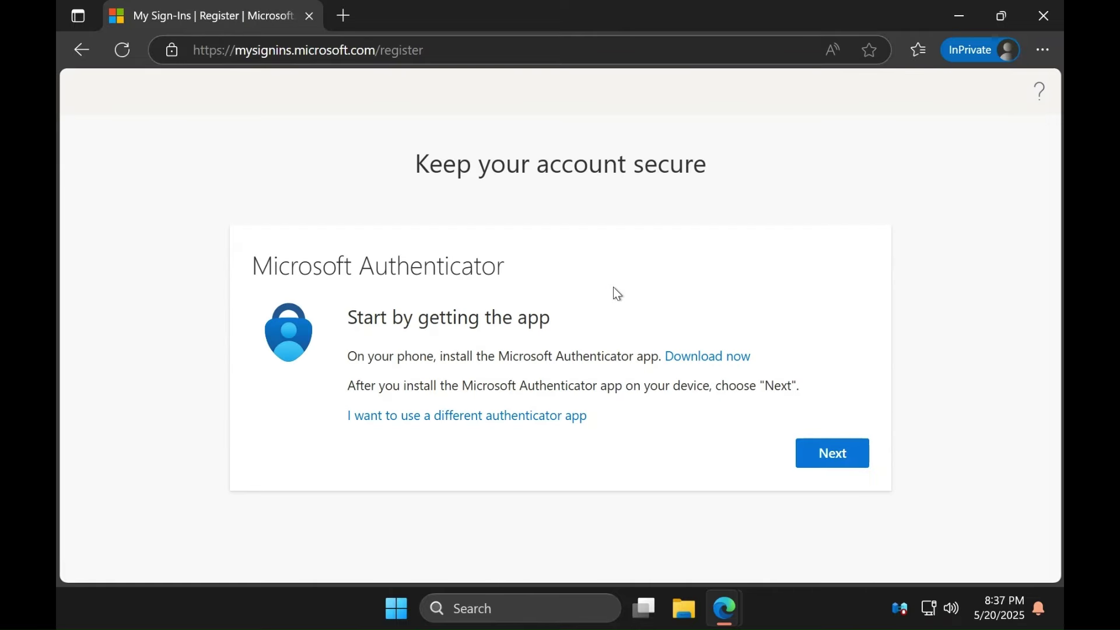
click(820, 453)
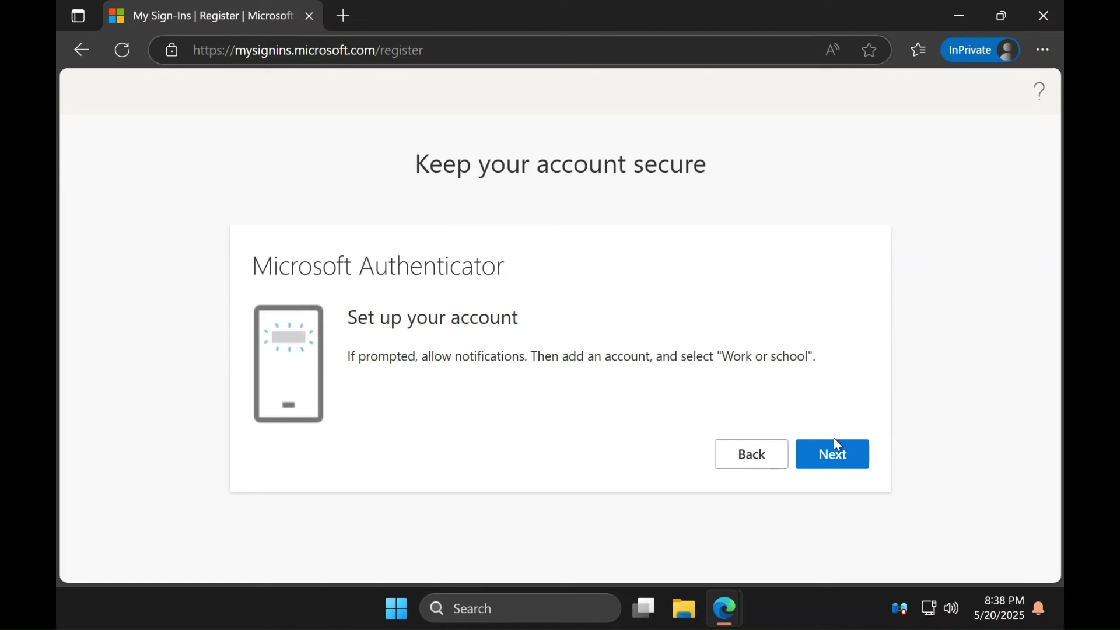
click(831, 461)
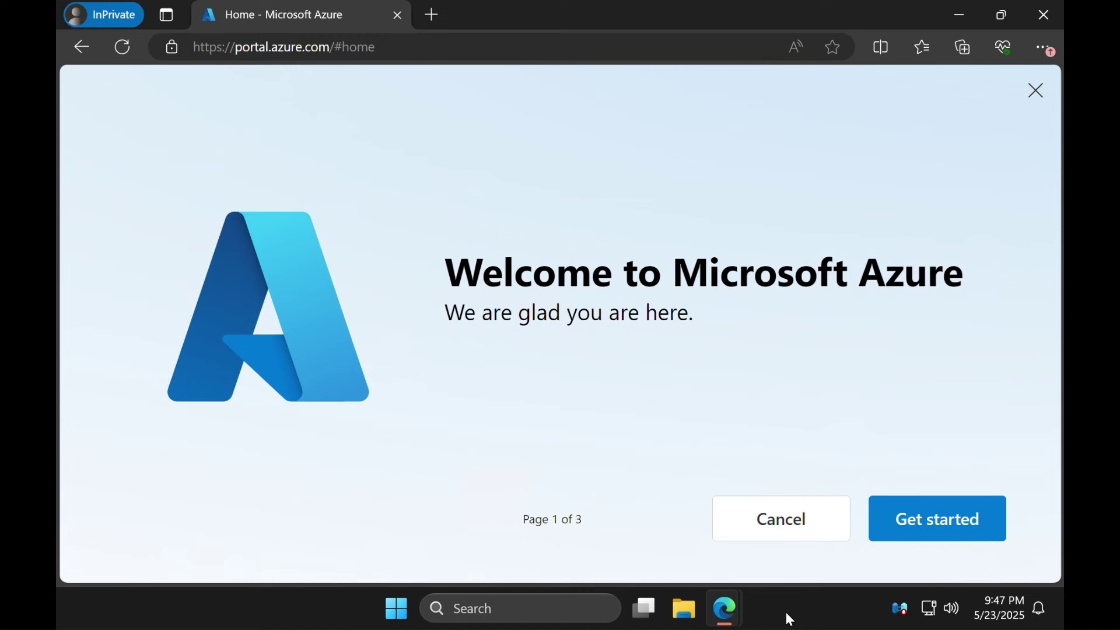
- Start the Azure portal welcome and skip both the usage question and the guided tour
click(965, 521)
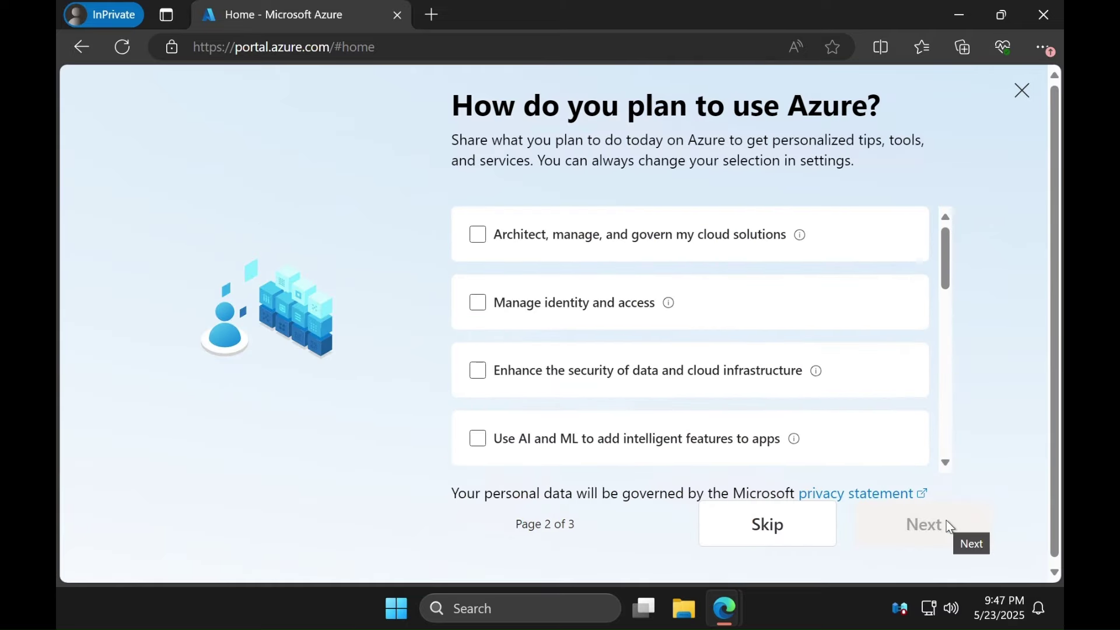
click(768, 537)
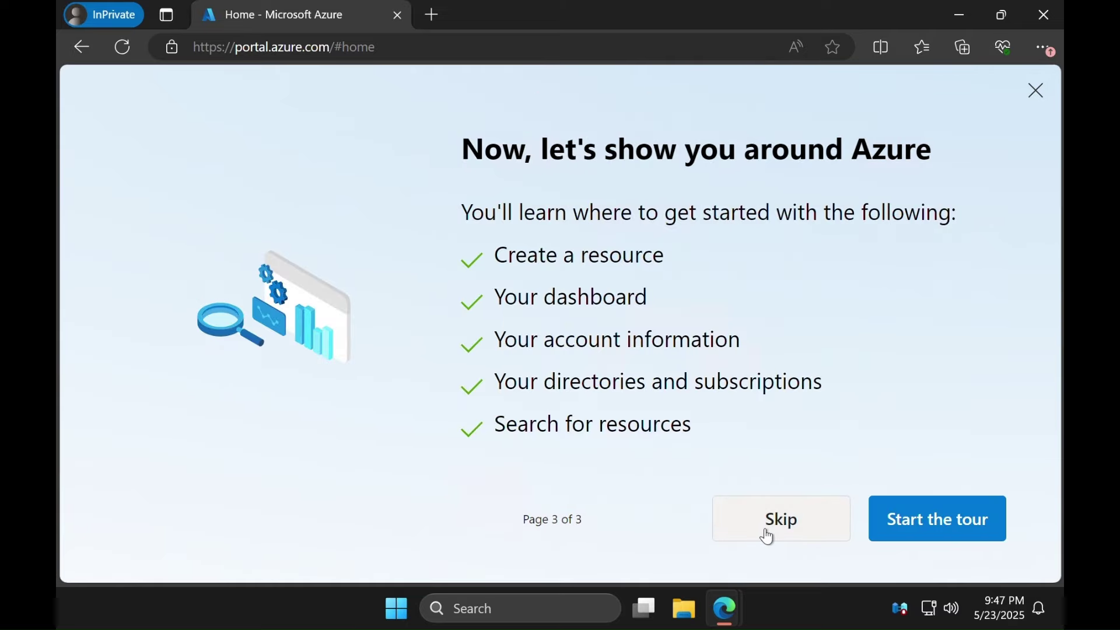
click(786, 528)
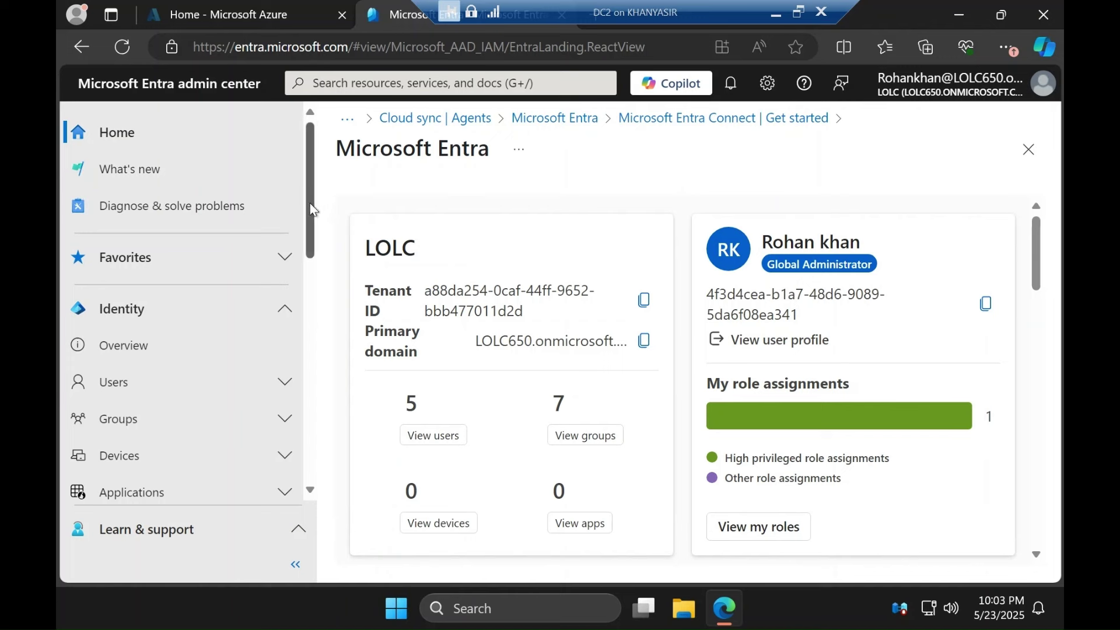
- Open Hybrid management > Microsoft Entra Connect > Cloud Sync > Agents and bring up the on-premises agent download panel
drag(312, 205, 318, 302)
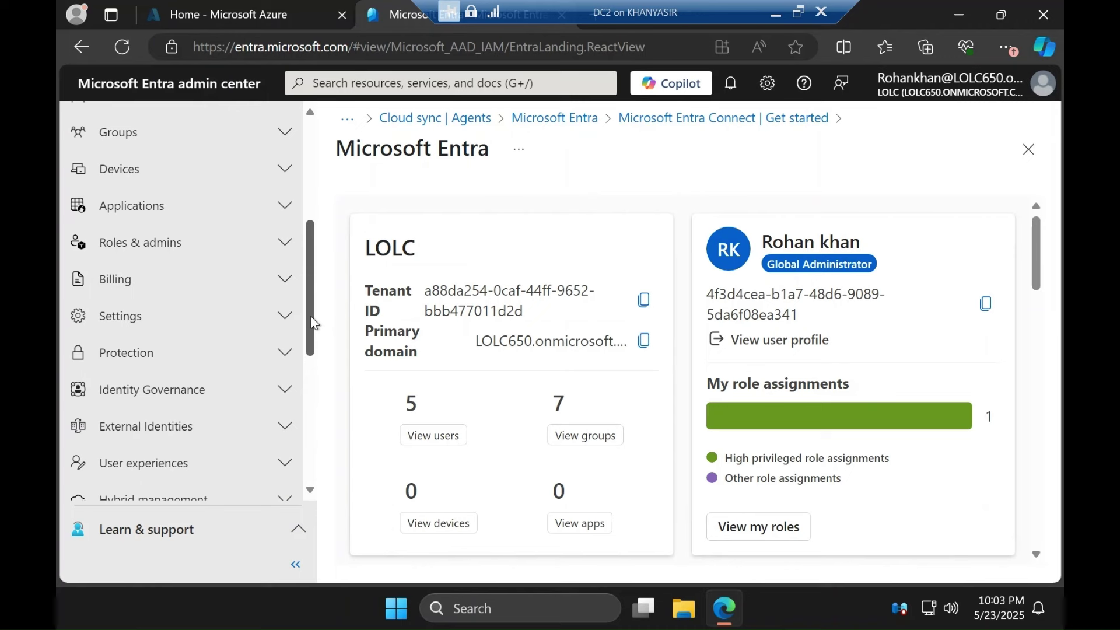
drag(313, 322, 308, 359)
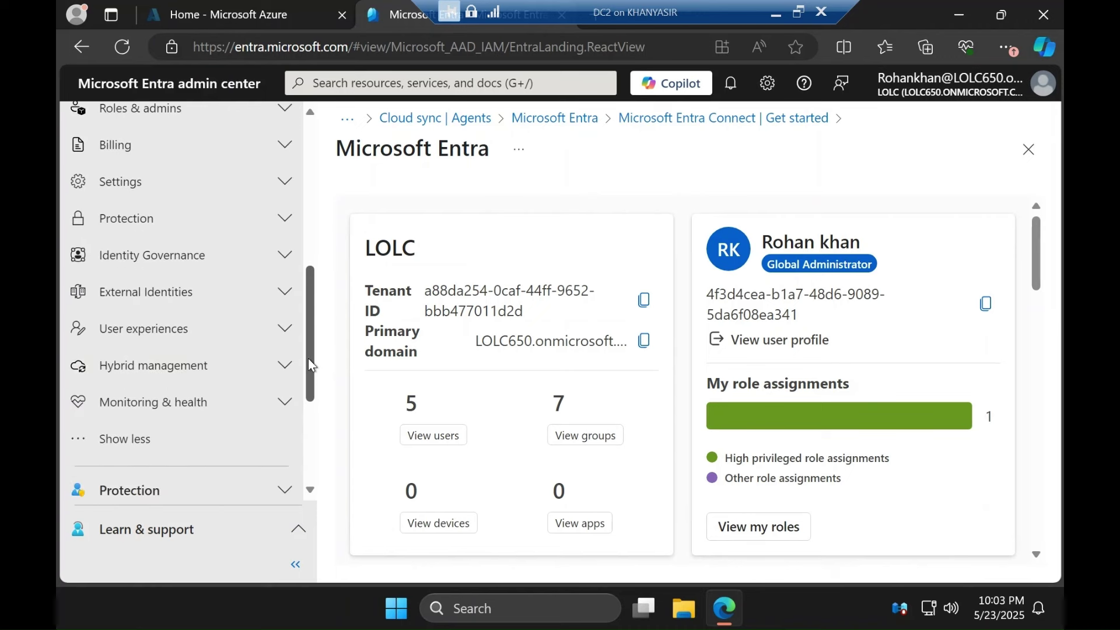
click(248, 365)
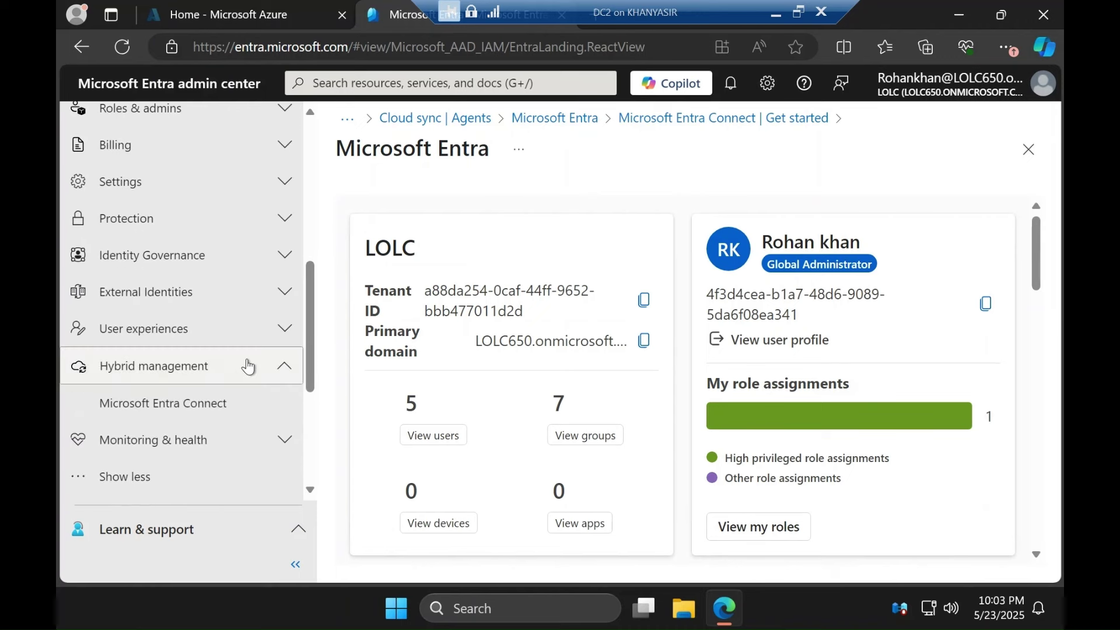
click(221, 406)
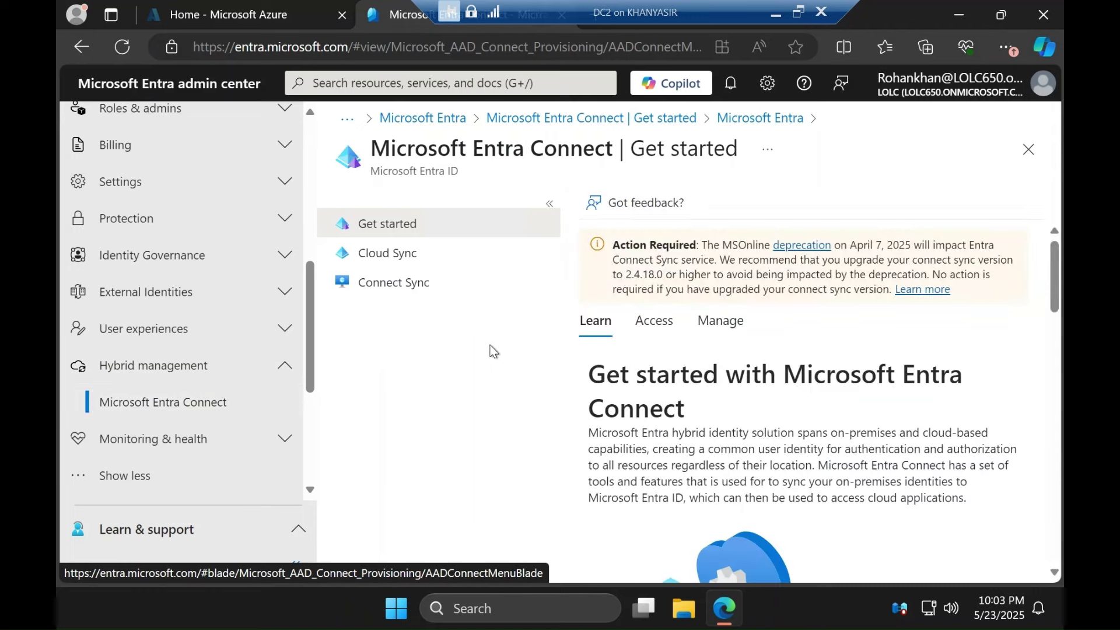
click(388, 256)
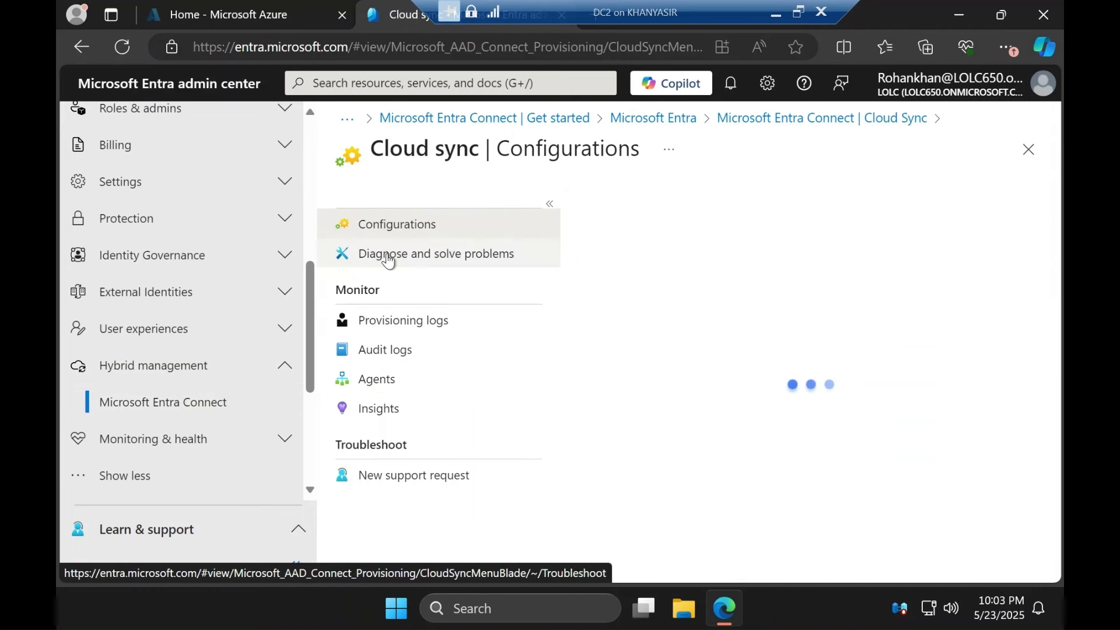
click(428, 380)
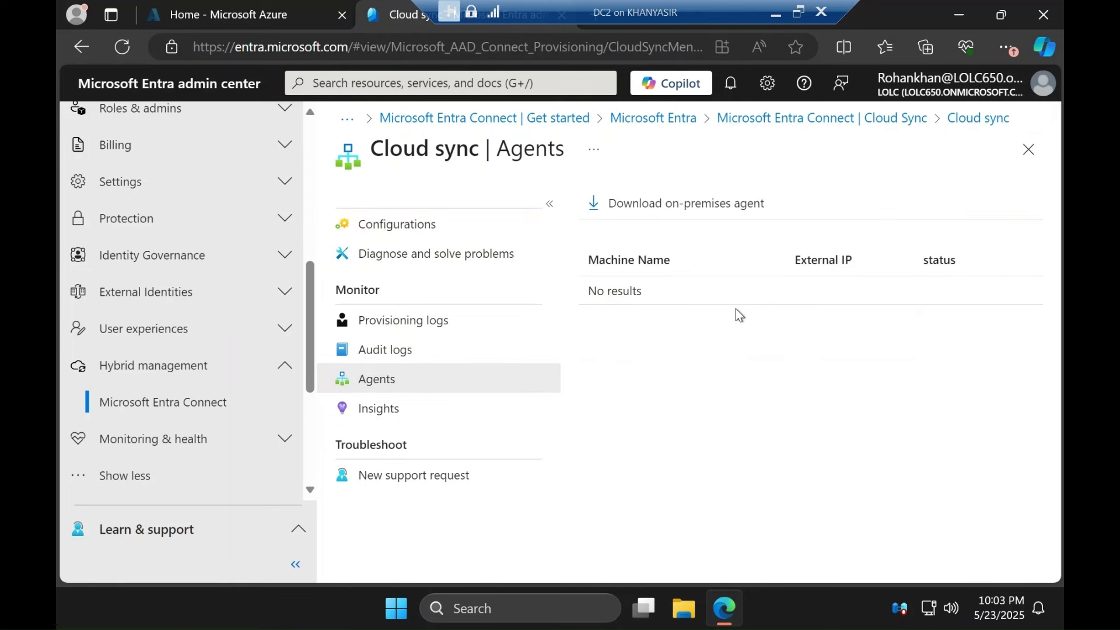
click(713, 206)
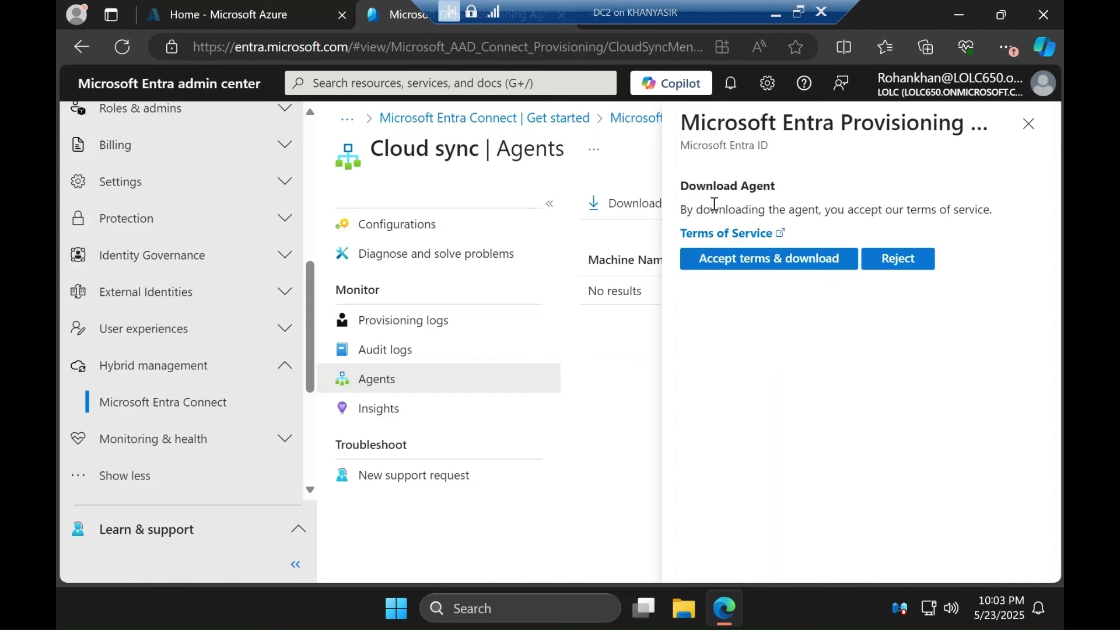
- Accept the terms, download AADConnectProvisioningAgentSetup.exe and run the installer
click(789, 262)
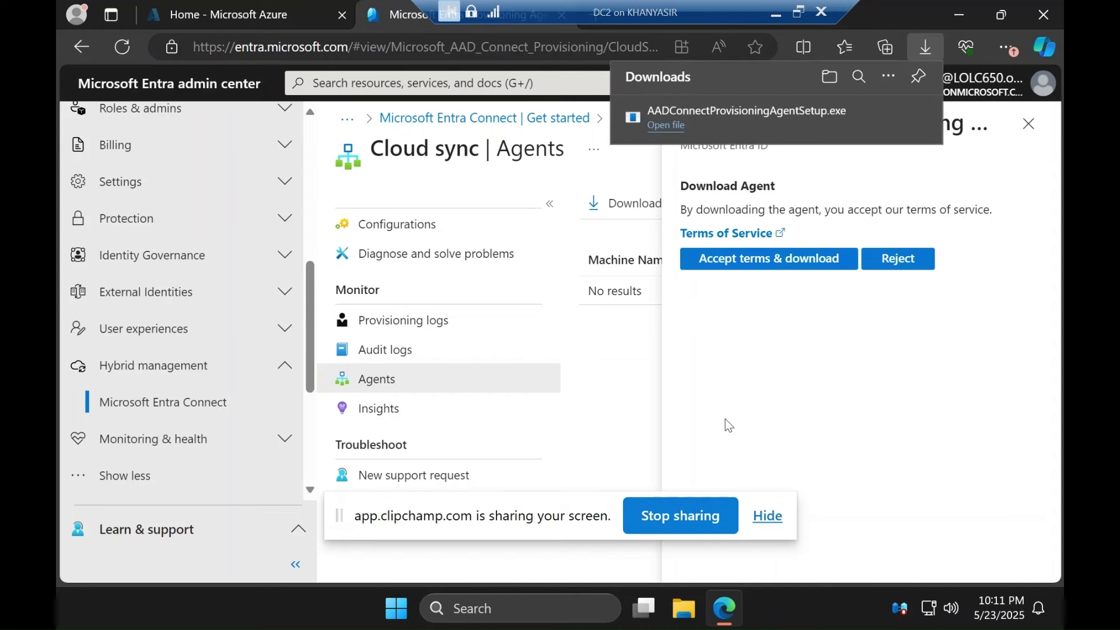
click(675, 138)
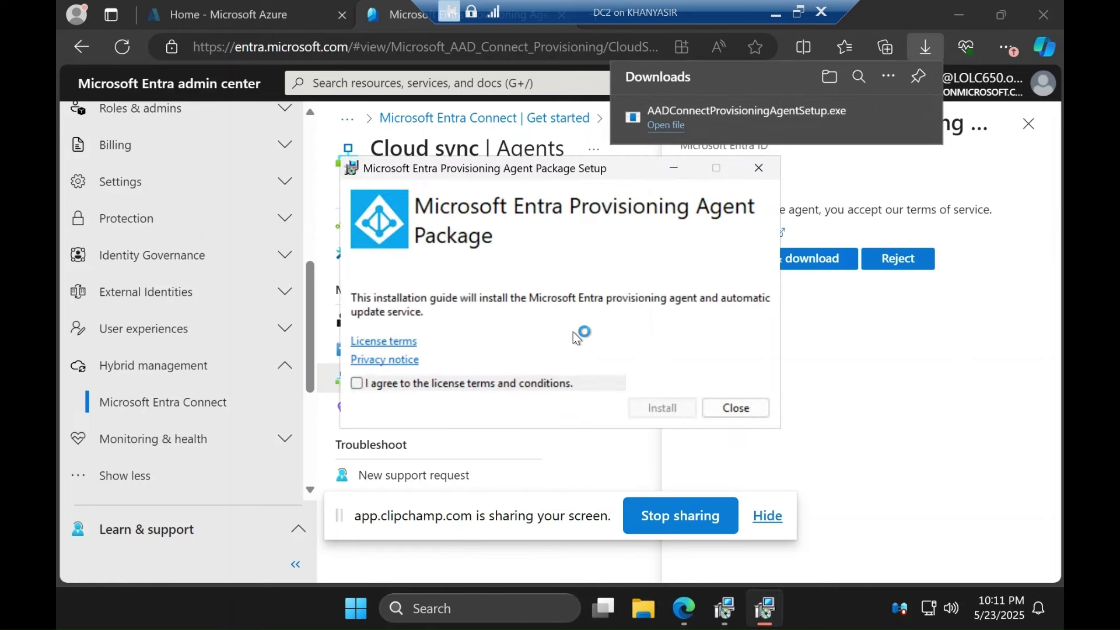
- Agree to the licence terms and start installing the provisioning agent package
click(530, 387)
click(648, 409)
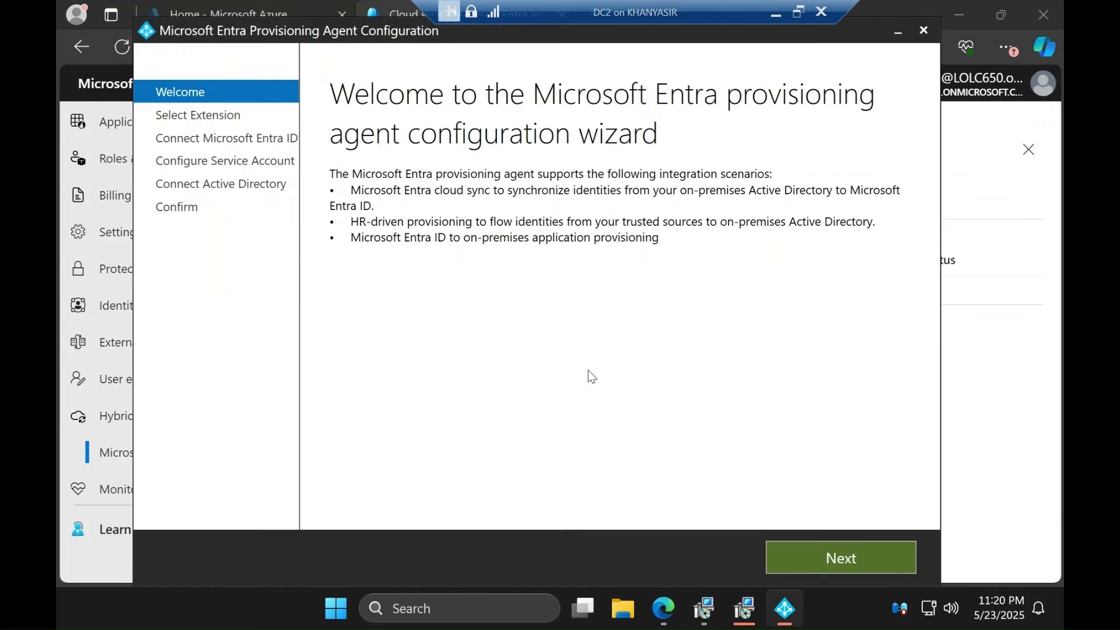
- Choose the HR-driven provisioning / Microsoft Entra Cloud Sync extension in the configuration wizard
click(887, 552)
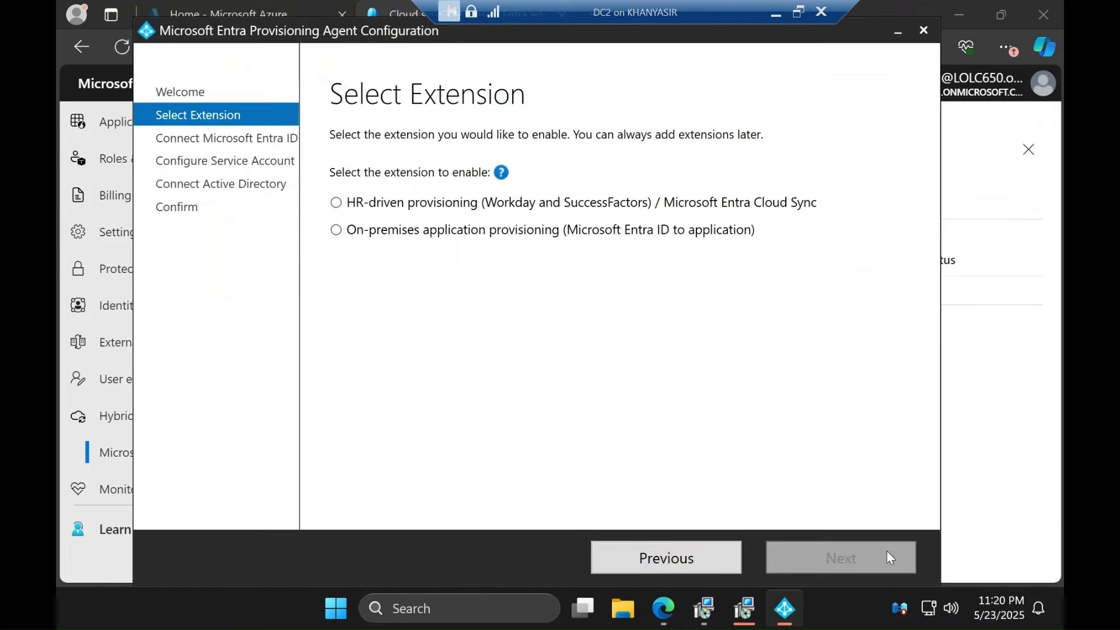
click(361, 206)
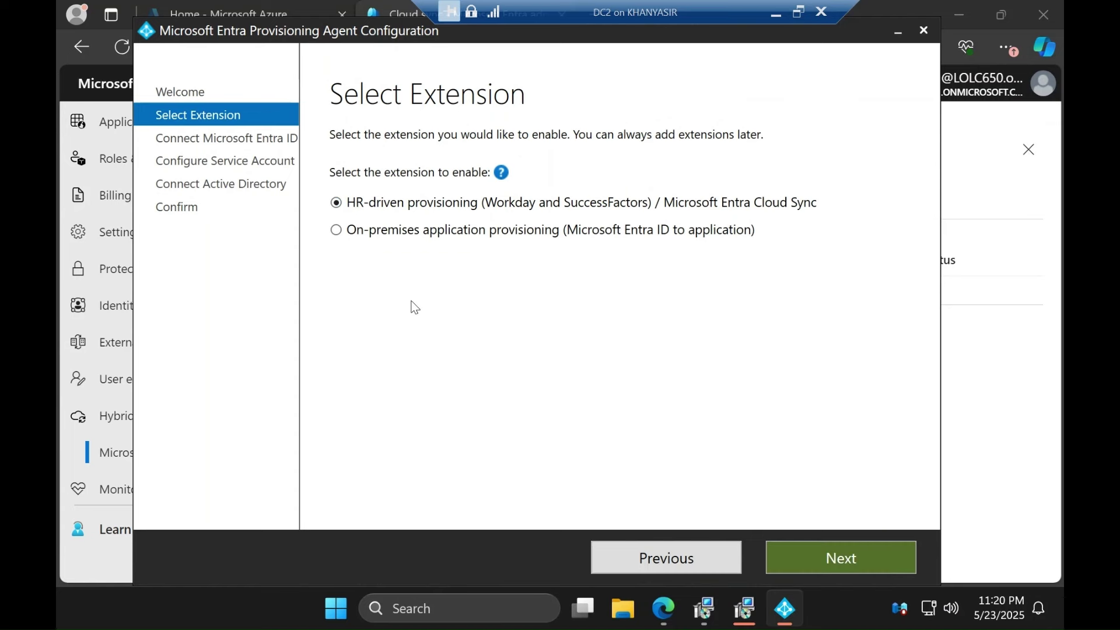
click(806, 548)
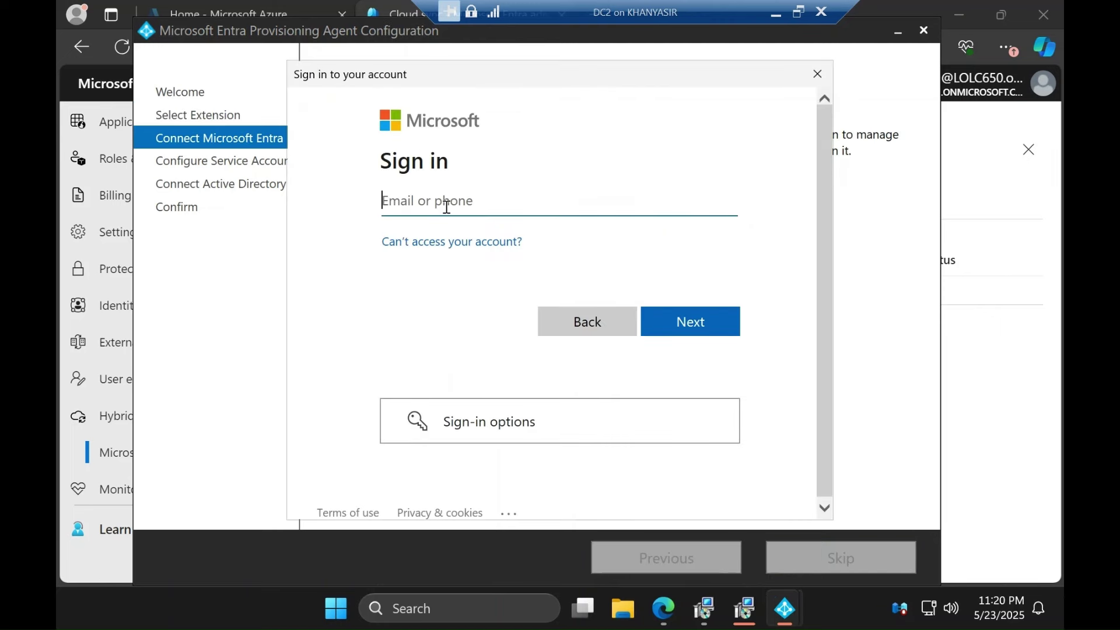
- Sign in to Microsoft Entra ID with the sync admin's e-mail, password and authenticator code
key(ctrl+v)
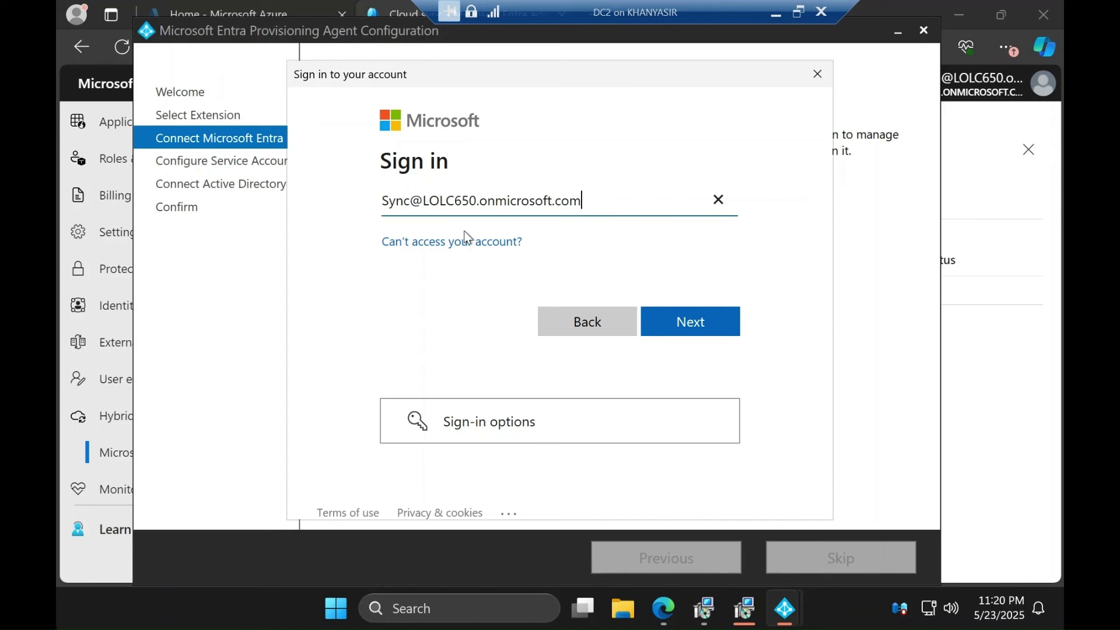
click(717, 327)
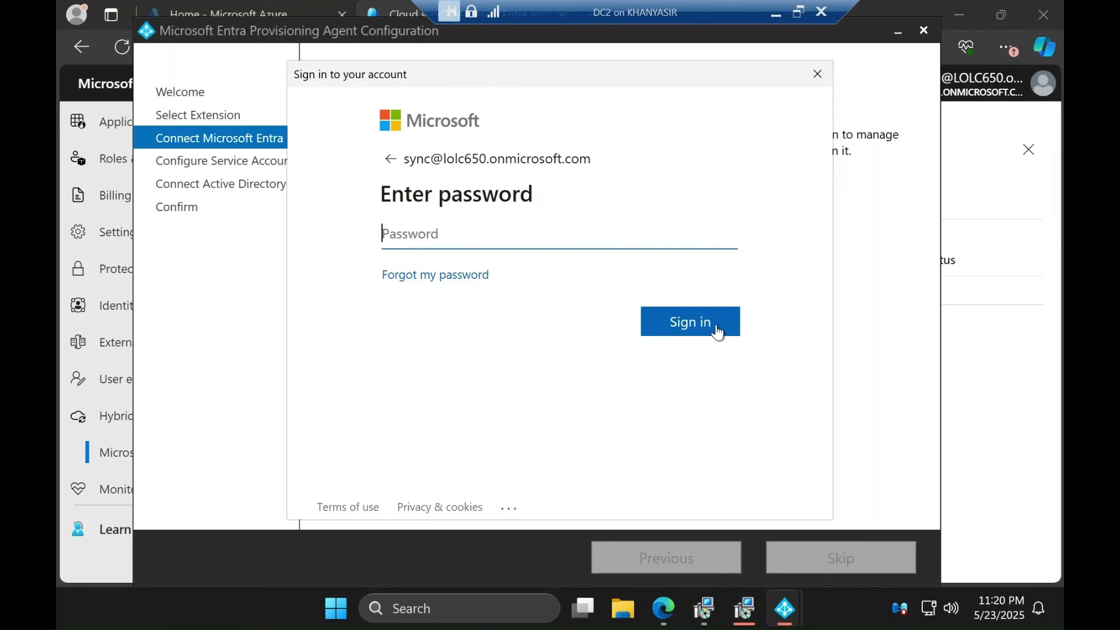
text(************)
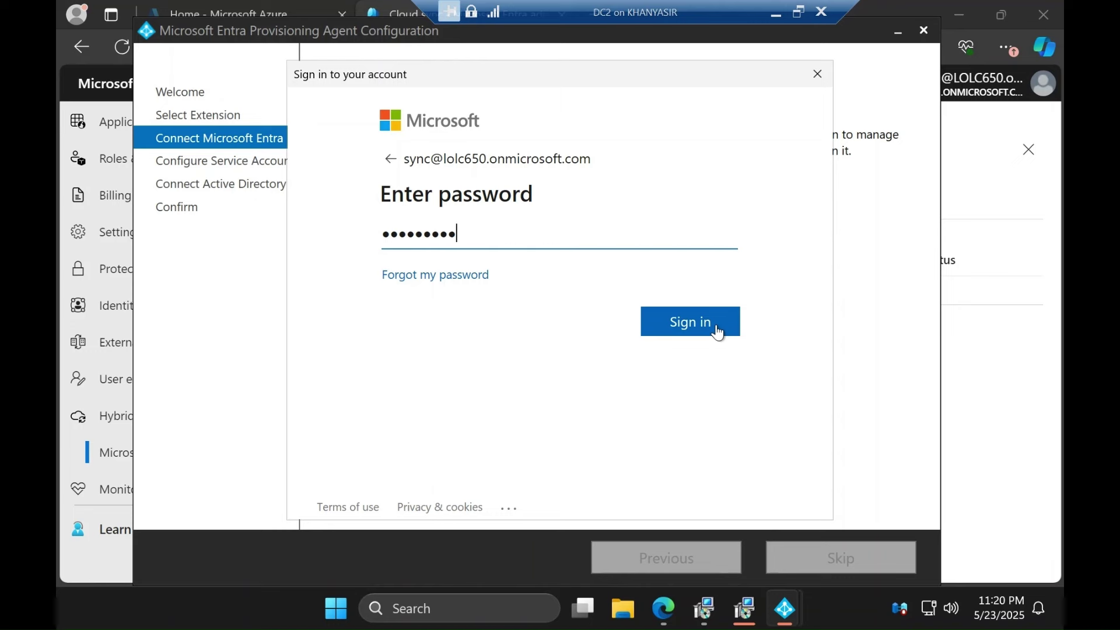
click(718, 328)
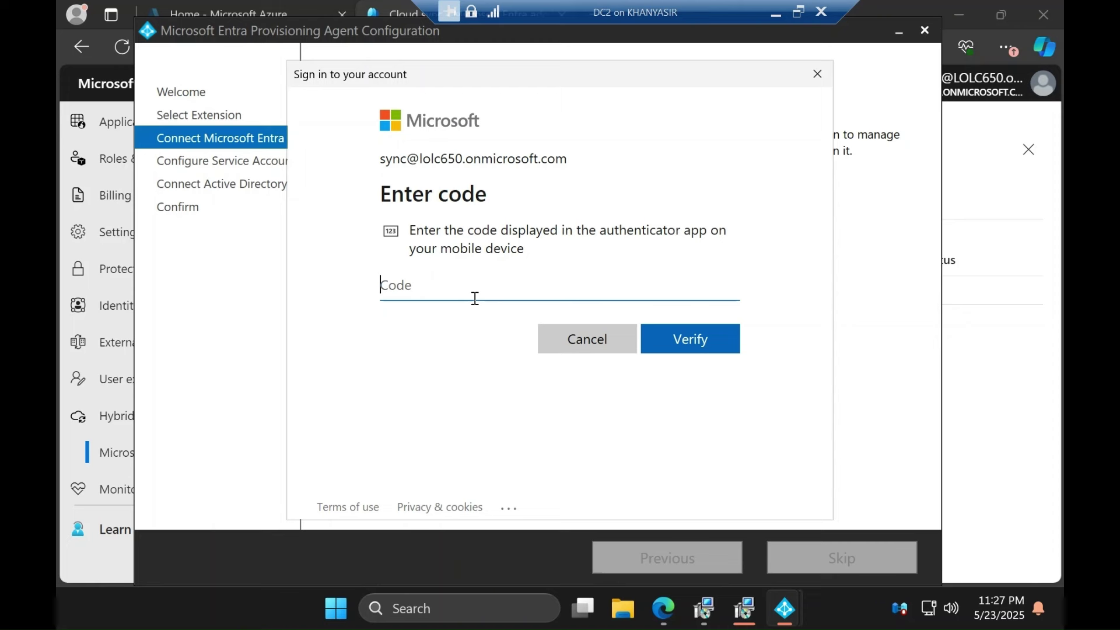
key(Return)
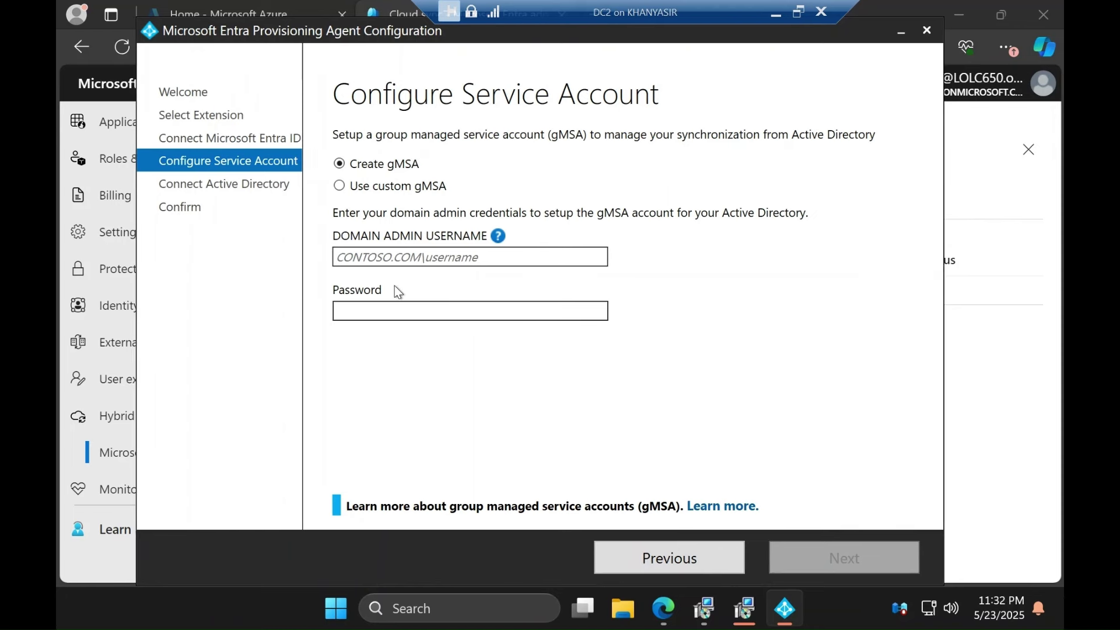
- Create the gMSA with the itchampions domain administrator credentials and confirm itchampions.edu is configured
text(itchampions\a)
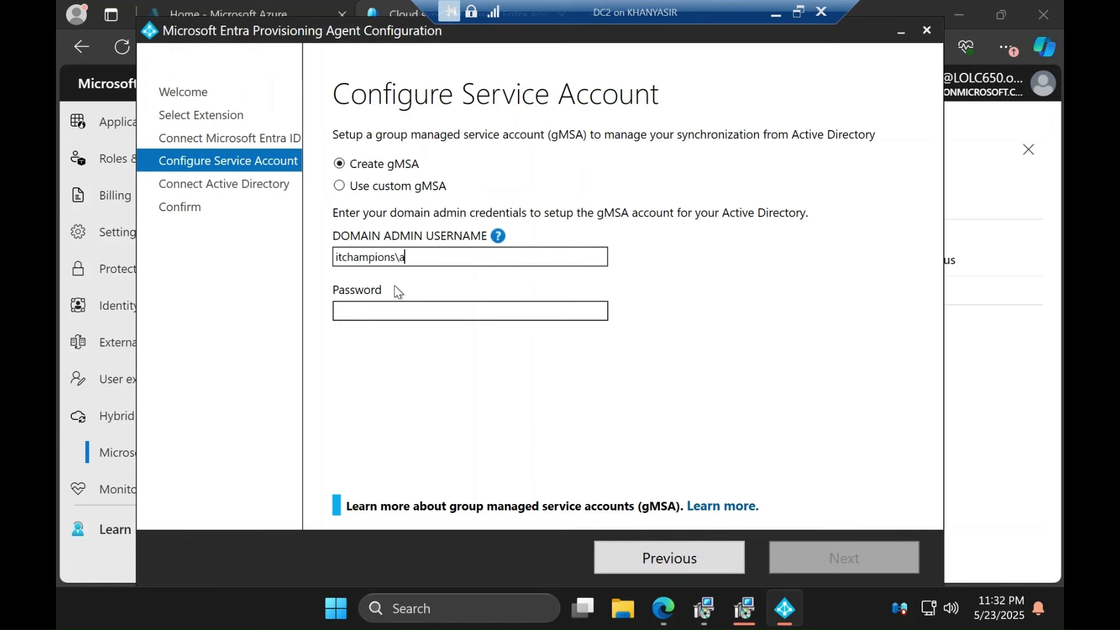
text(dministrator)
key(Tab)
text(••••)
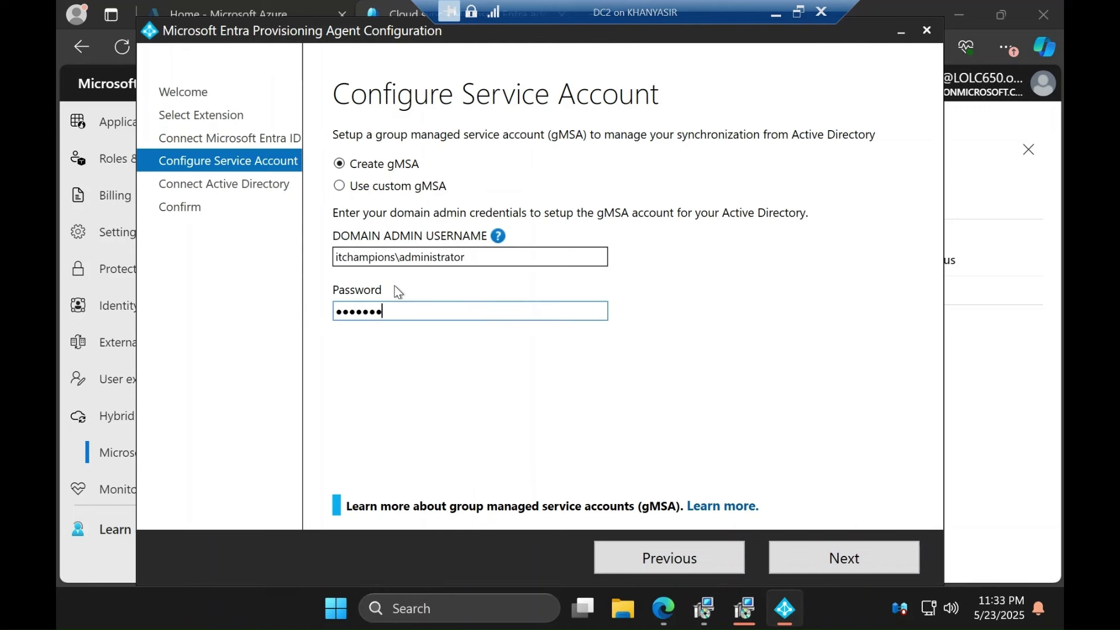
text(••••)
click(867, 571)
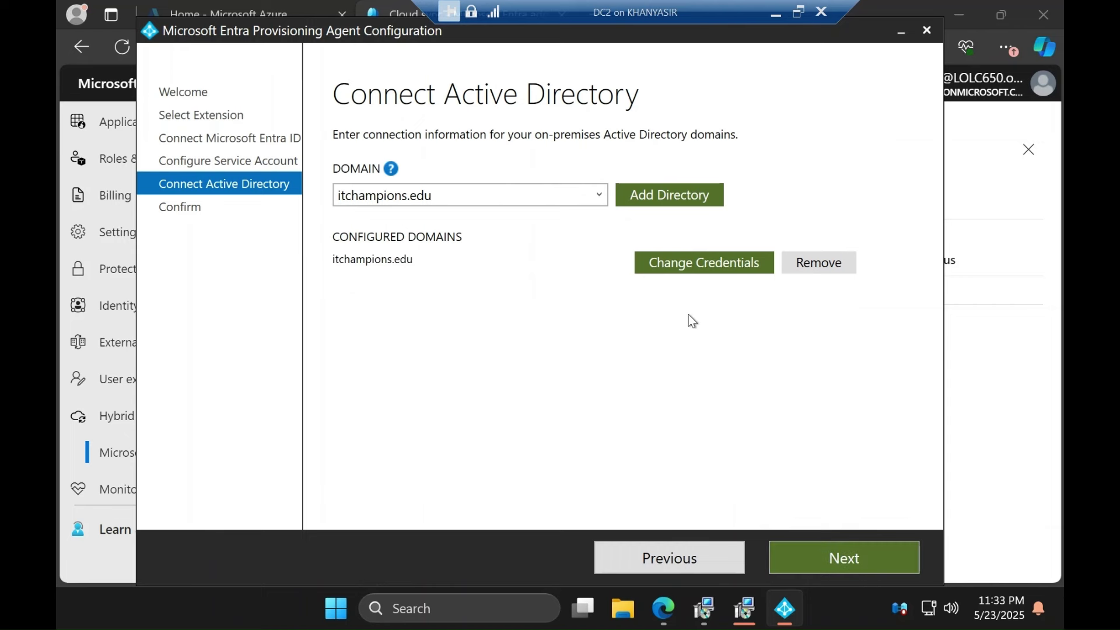
click(839, 558)
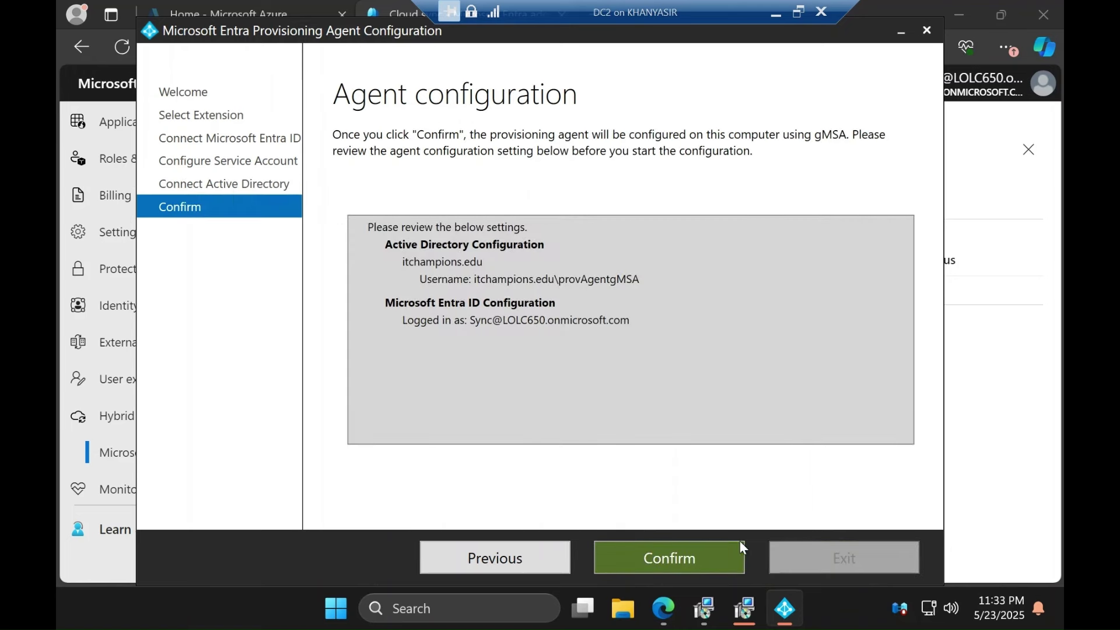
- Confirm the agent configuration and exit the wizard once it completes
click(675, 557)
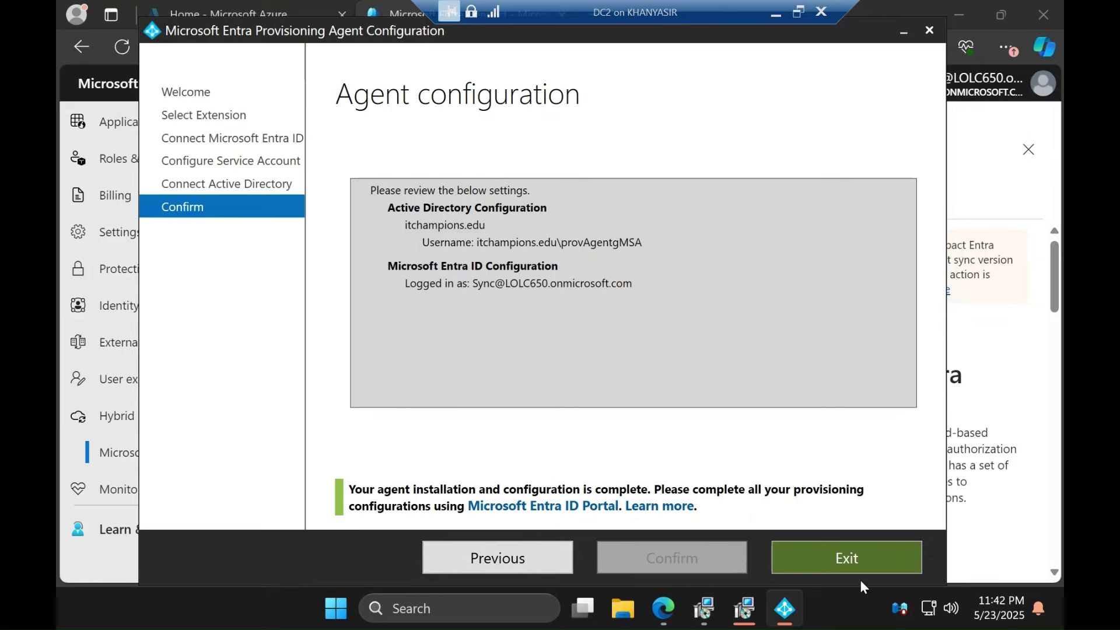
click(852, 557)
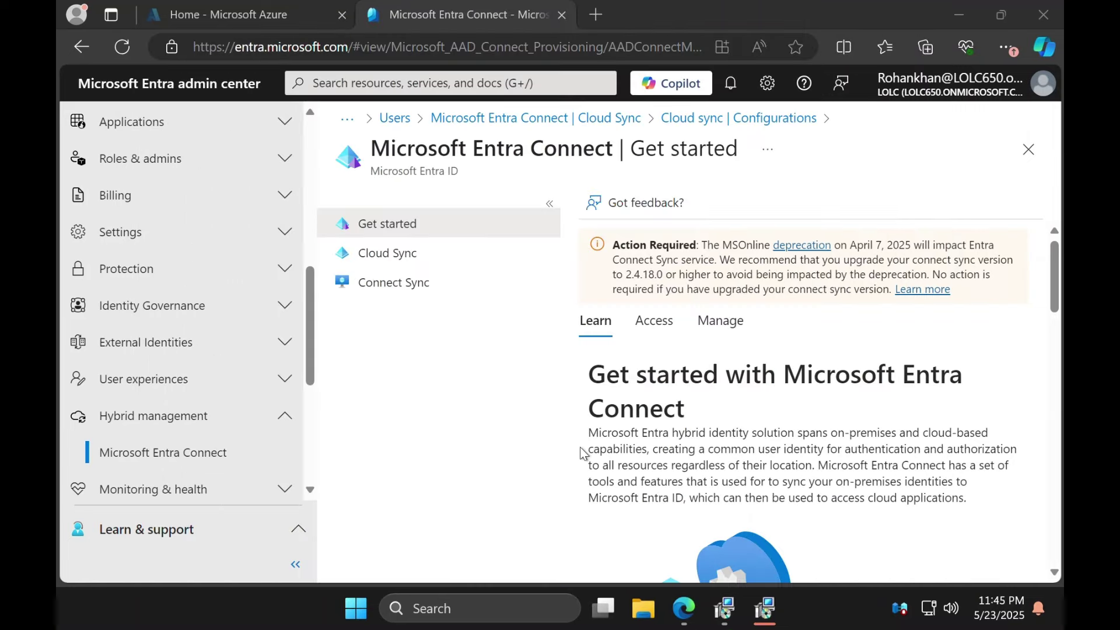
- Create a new AD to Microsoft Entra ID sync configuration for itchampions.edu with password hash sync
click(383, 262)
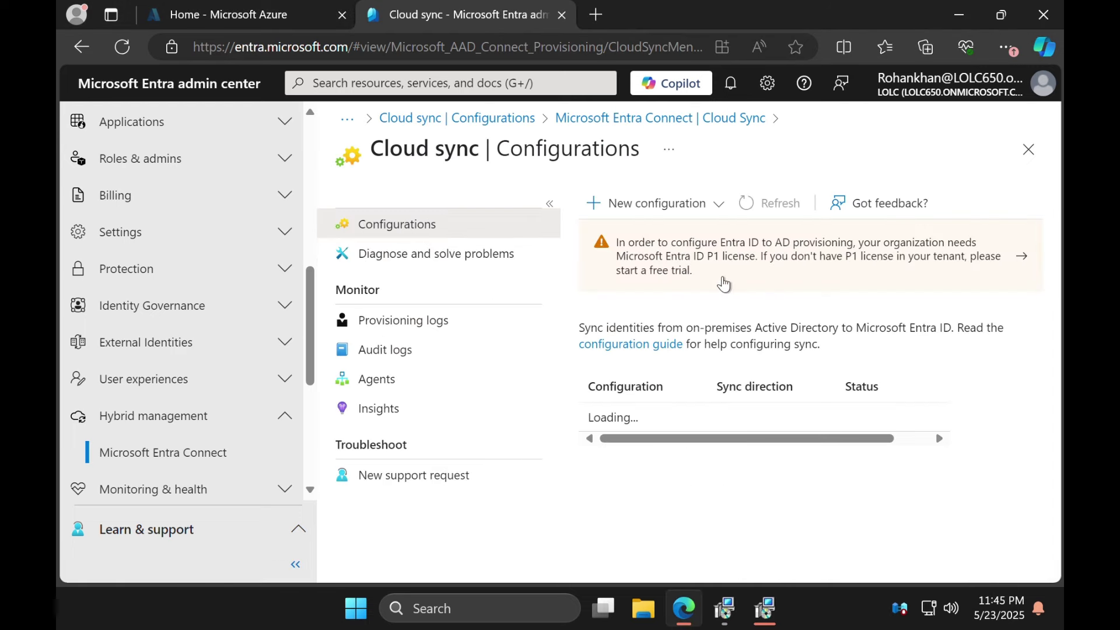
click(672, 215)
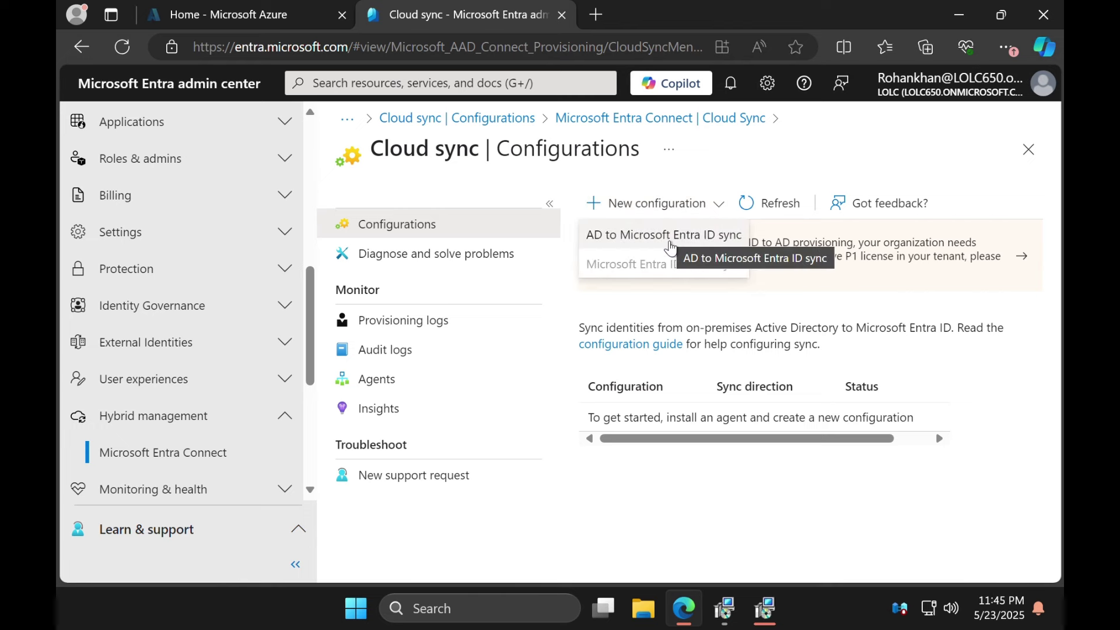
click(676, 239)
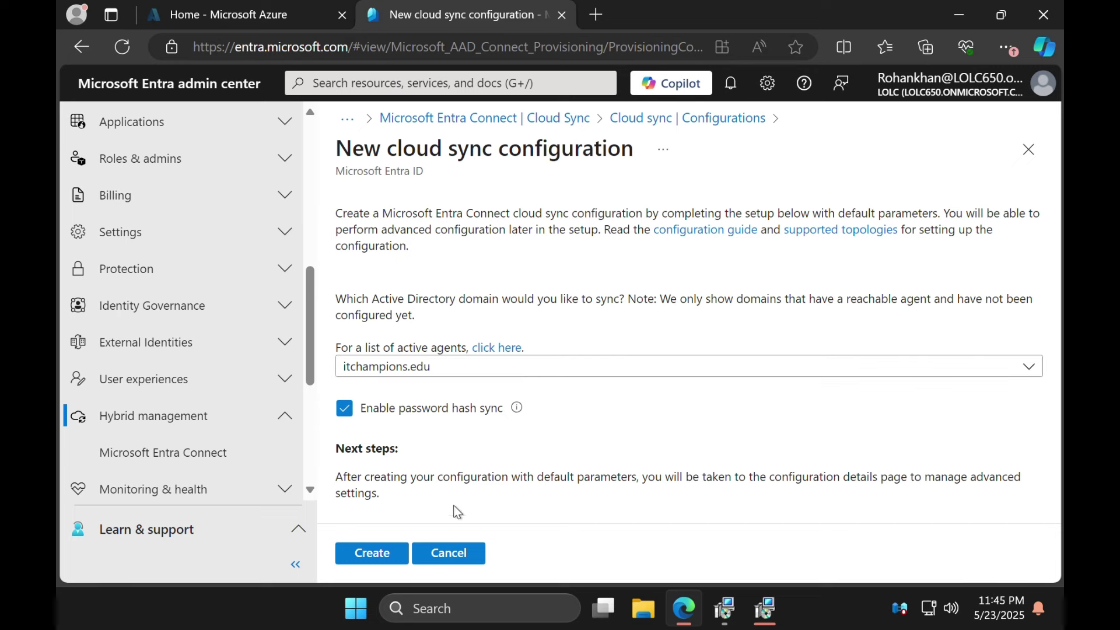
click(368, 554)
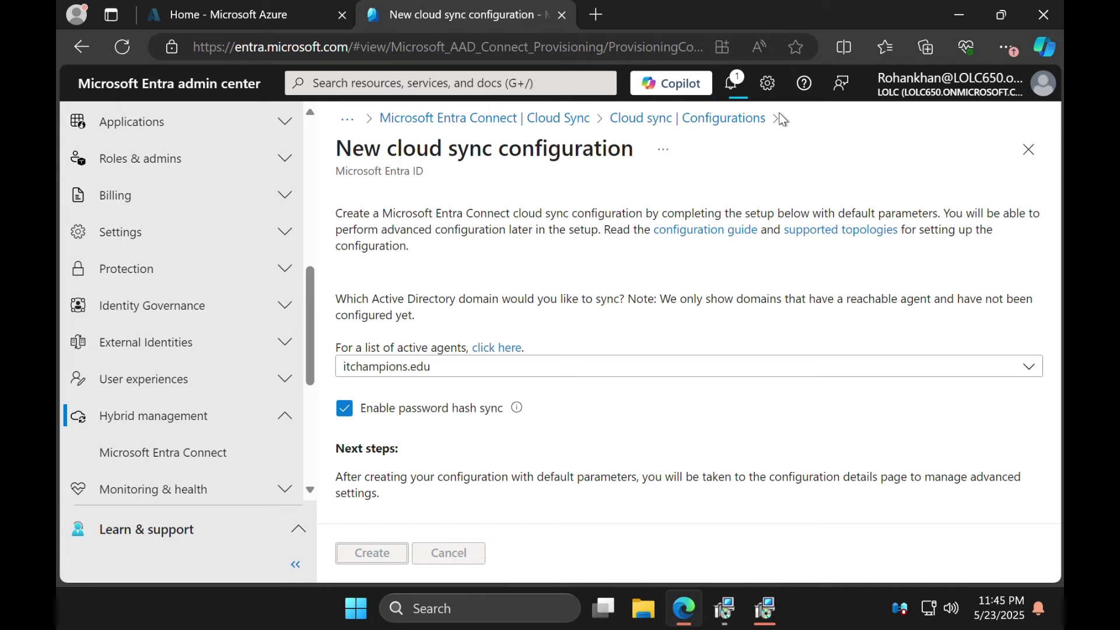
click(740, 88)
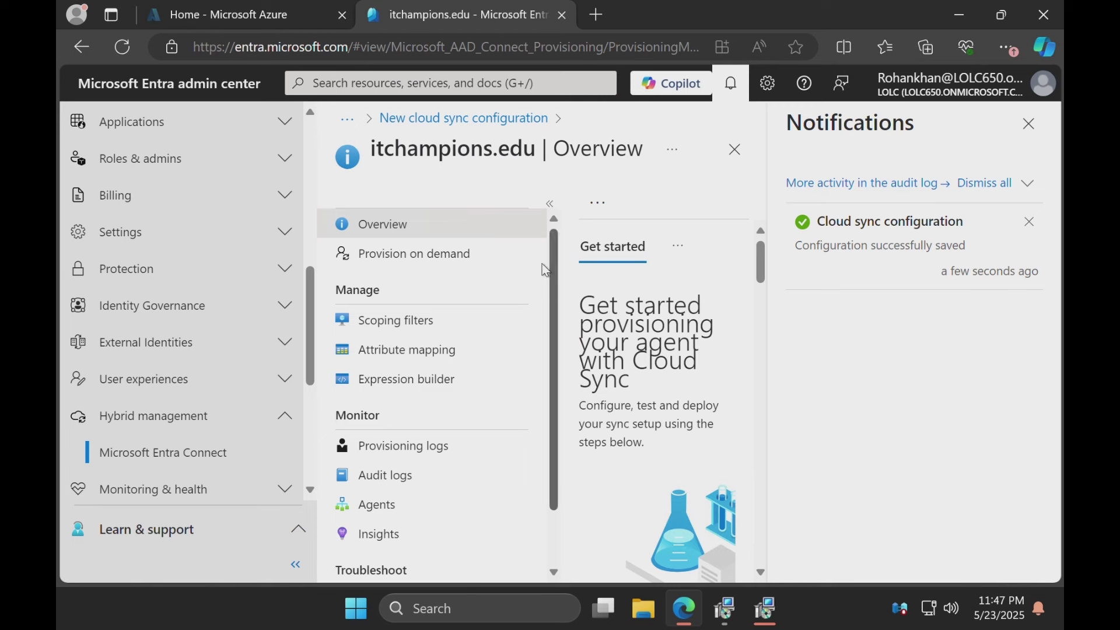
- Switch the itchampions.edu scope to selected OUs and copy the CAD OU path from Notepad
click(478, 330)
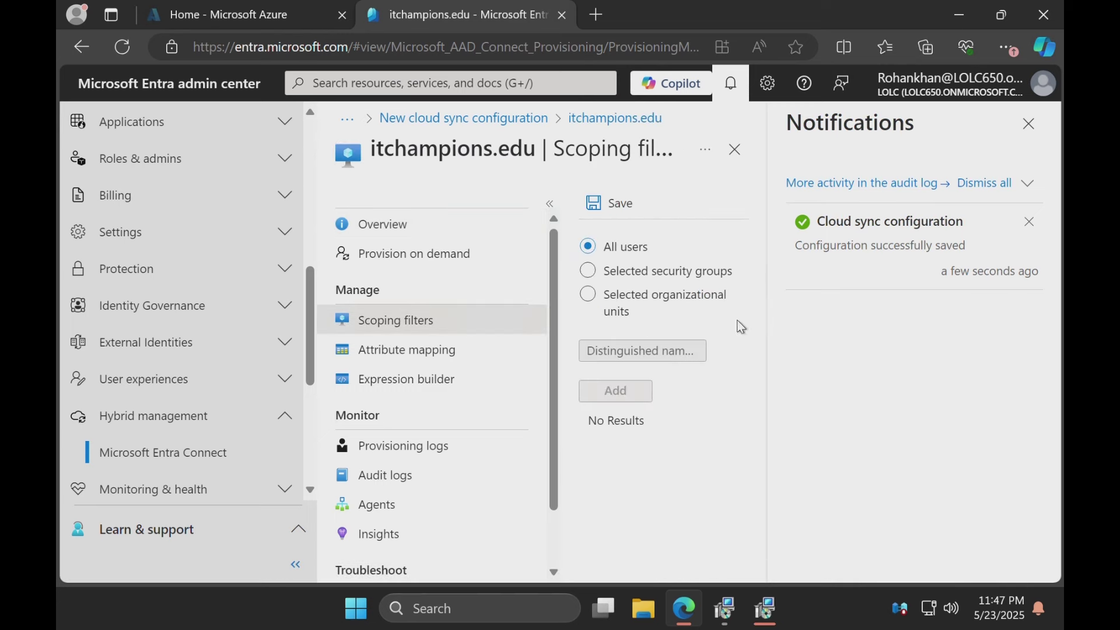
click(607, 307)
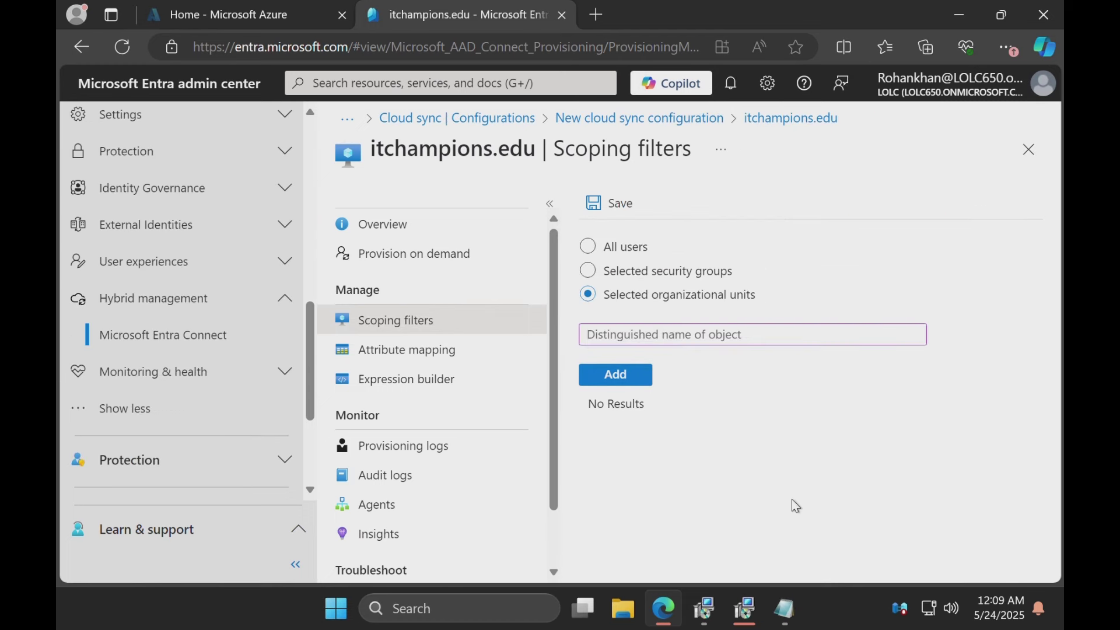
click(718, 348)
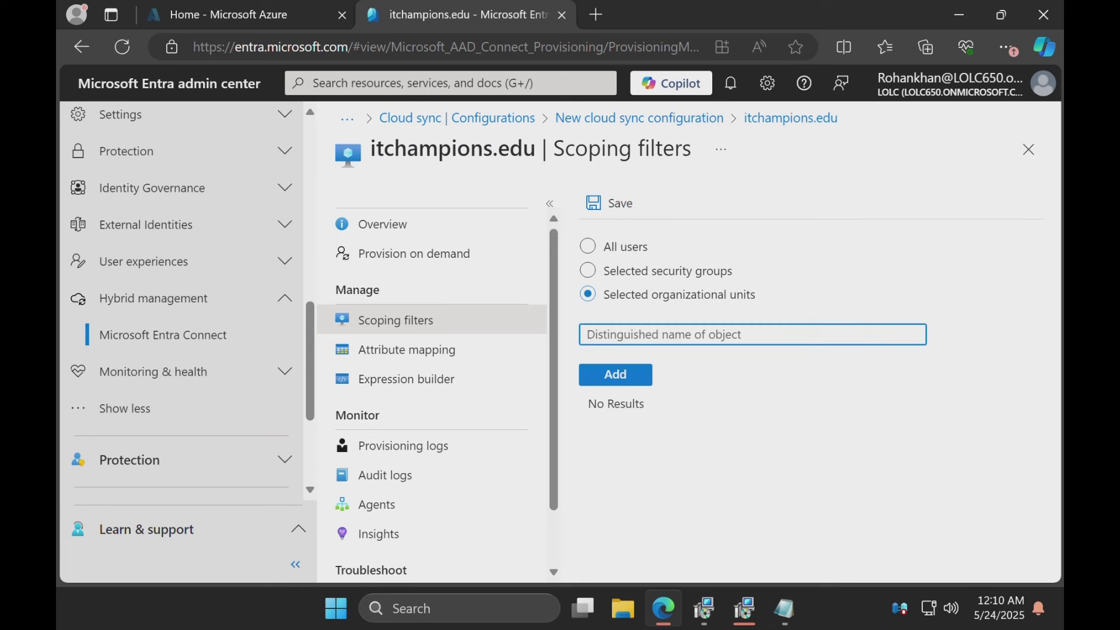
click(785, 609)
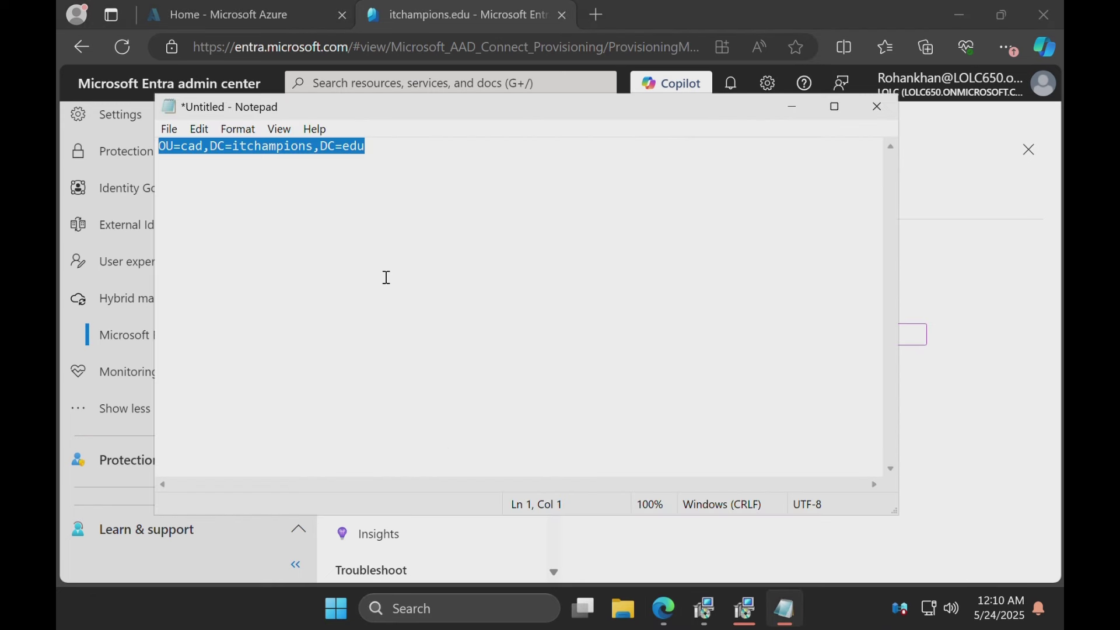
right_click(274, 160)
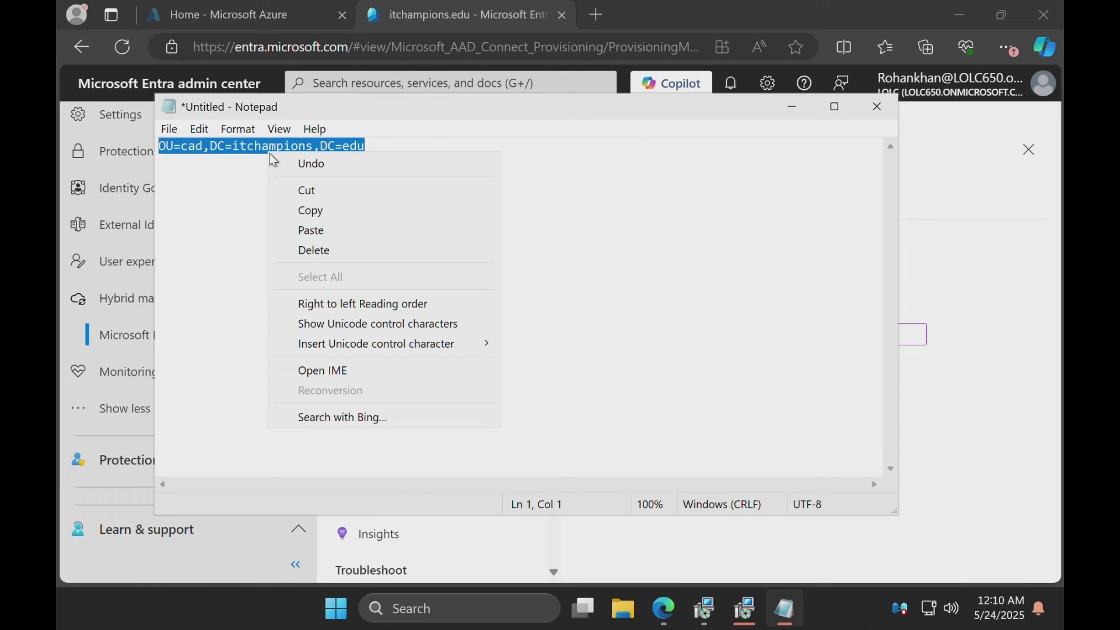
click(331, 215)
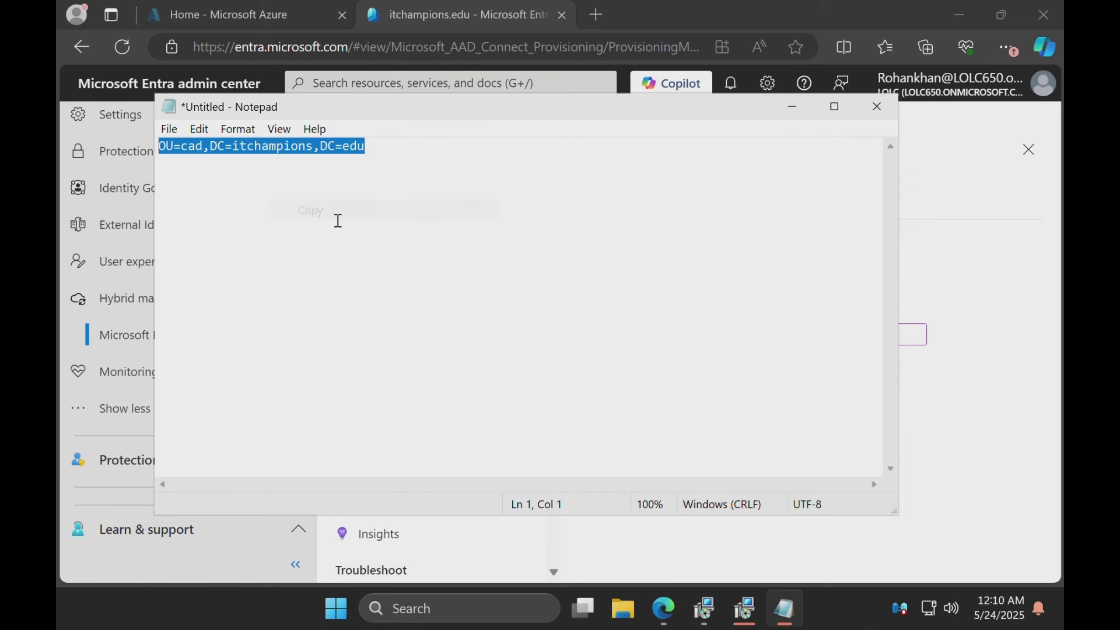
- Paste OU=cad,DC=itchampions,DC=edu as the scoped OU, add it, and save the filter
click(946, 454)
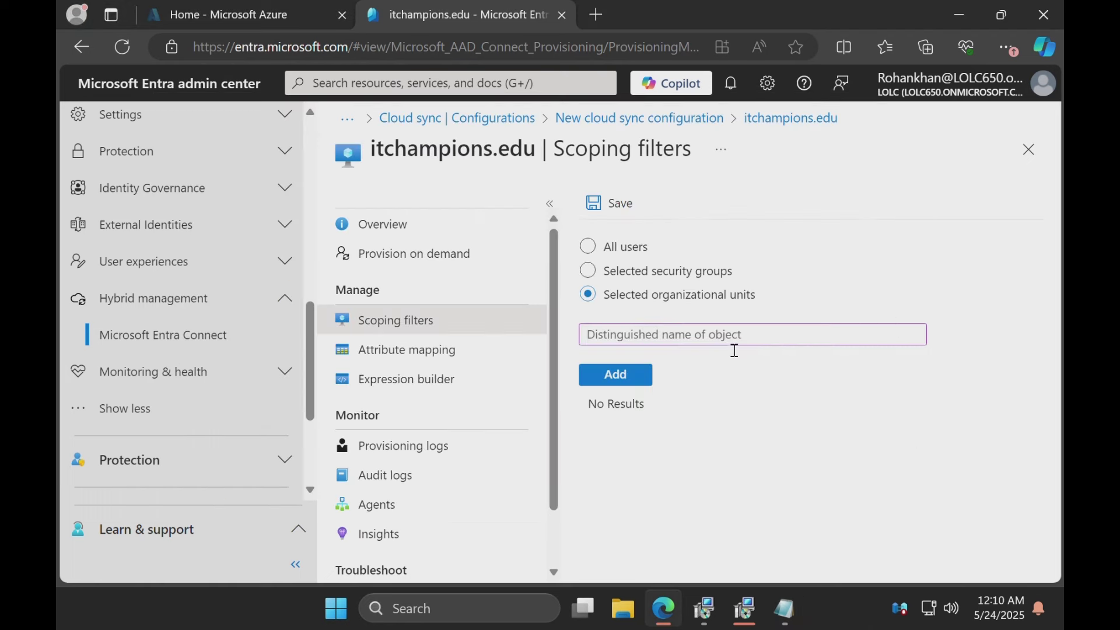
click(735, 350)
key(super+ctrl+v)
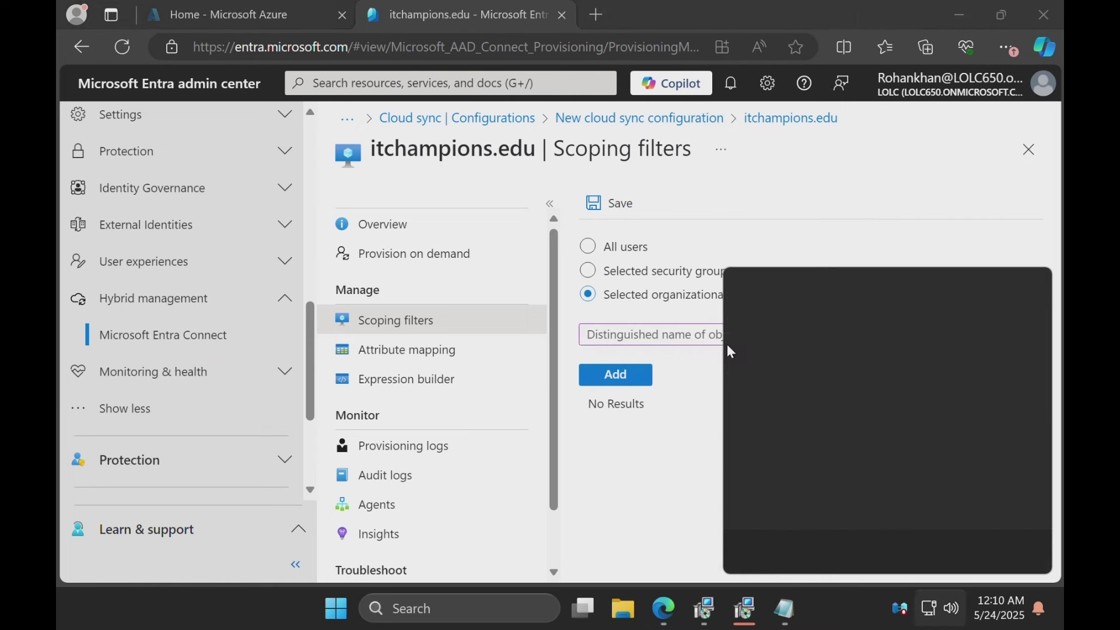
key(Escape)
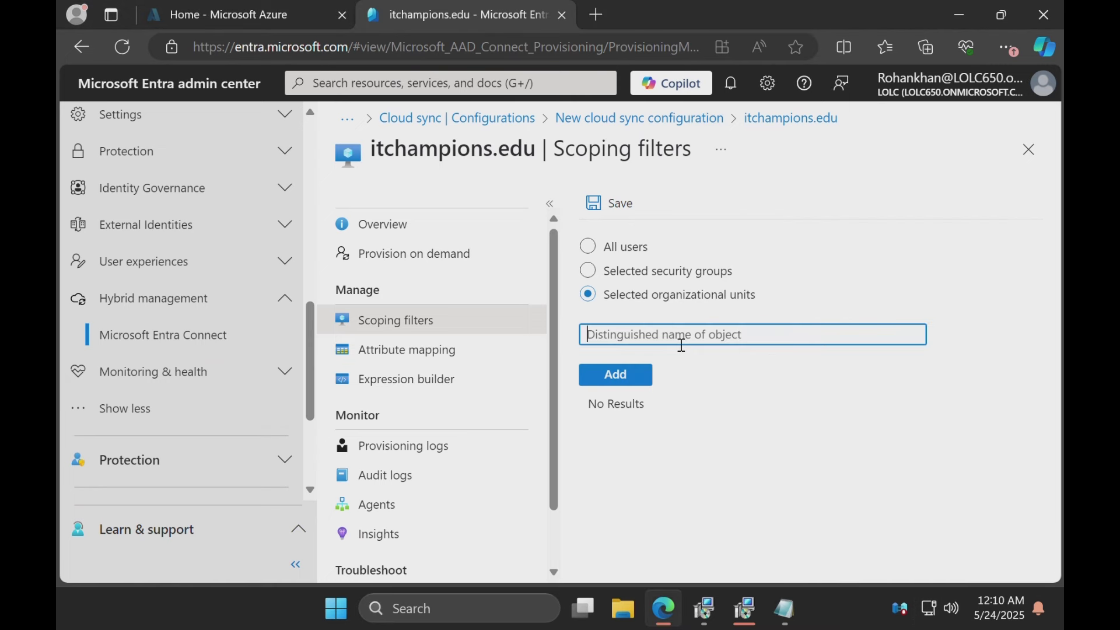
right_click(674, 338)
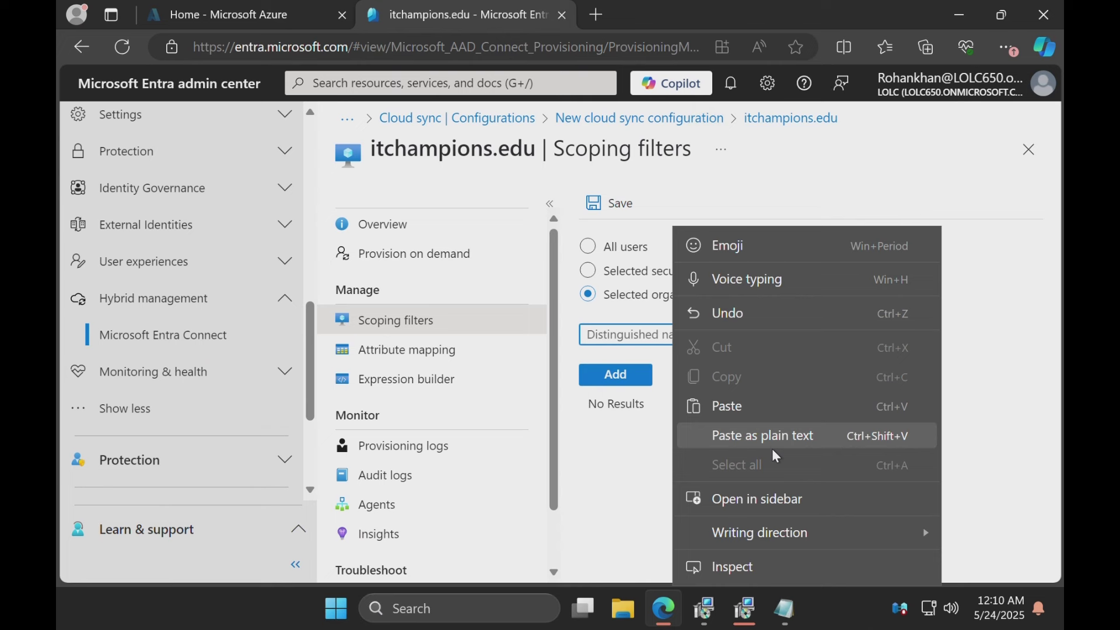
click(772, 413)
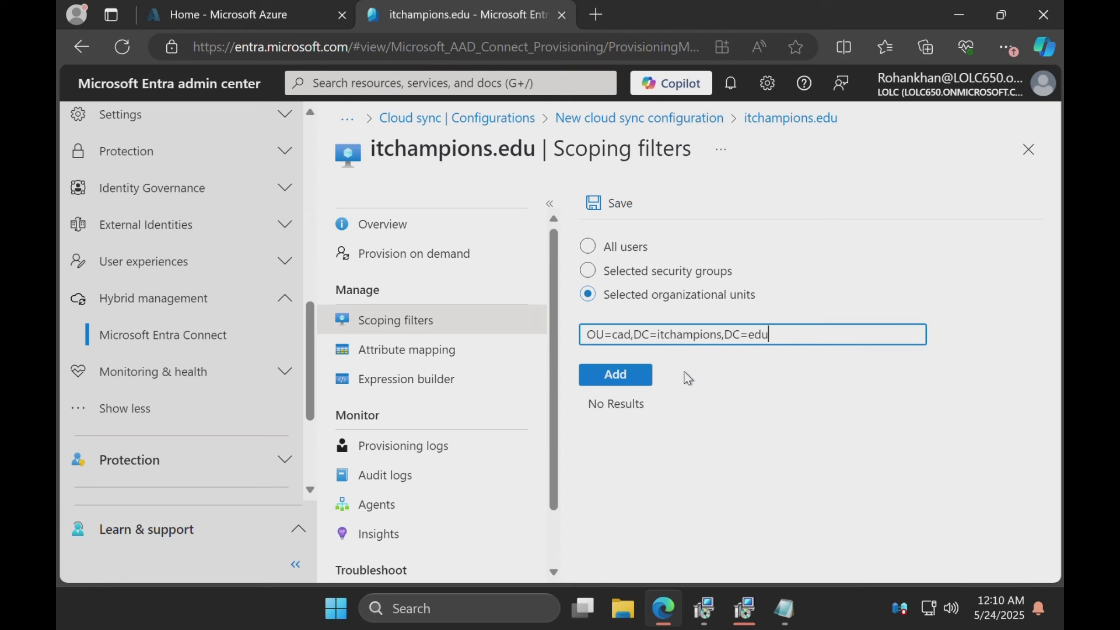
click(632, 382)
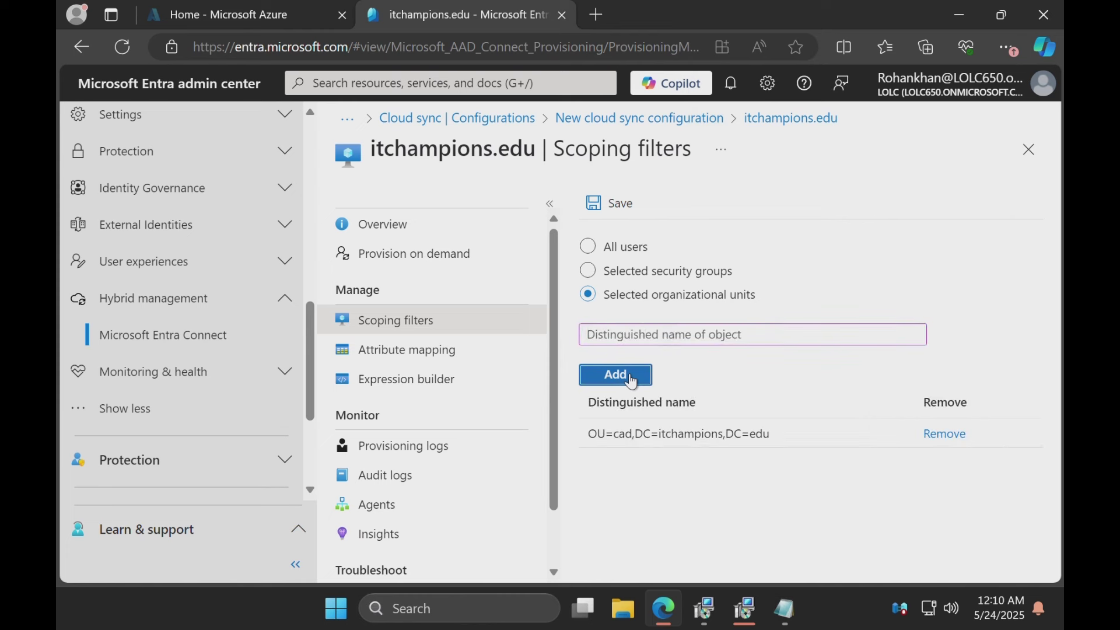
click(612, 210)
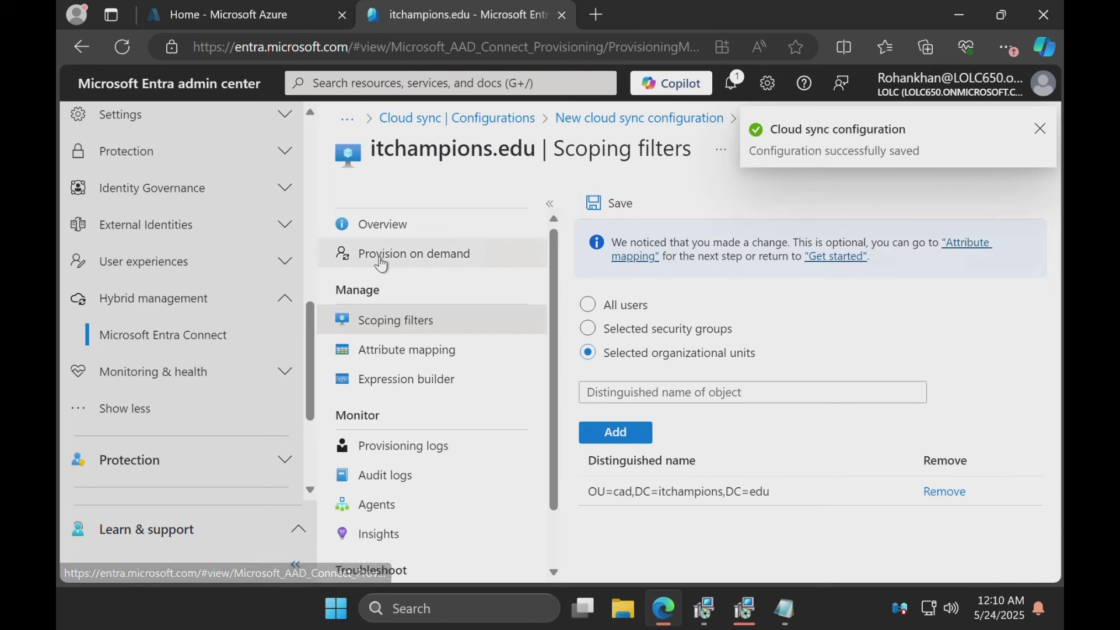
click(1026, 146)
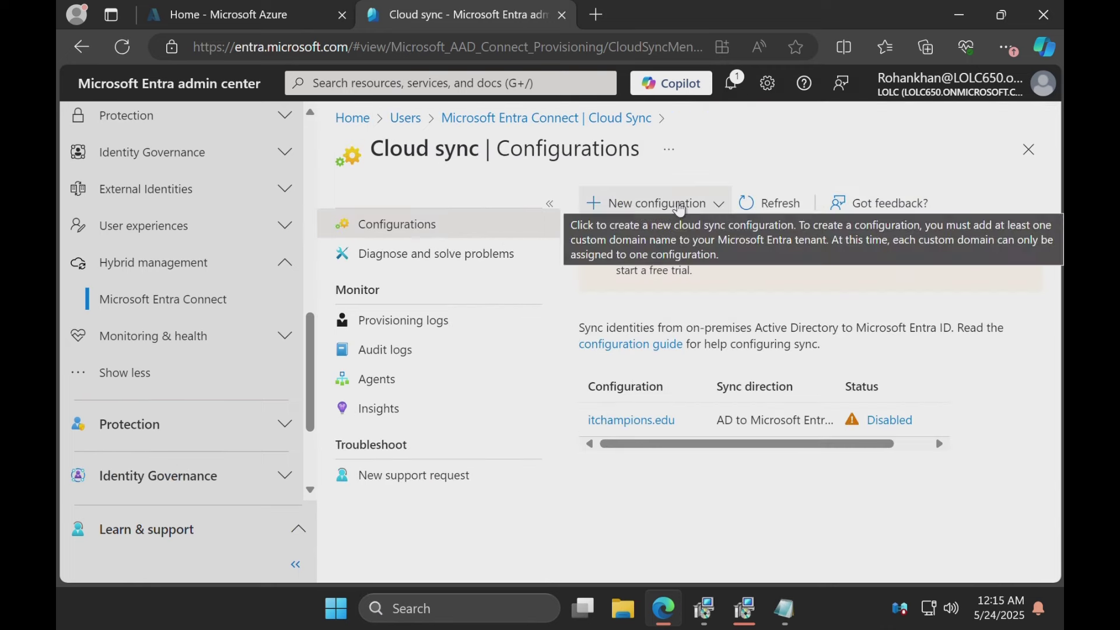
- Review and enable the itchampions.edu cloud sync configuration
click(636, 420)
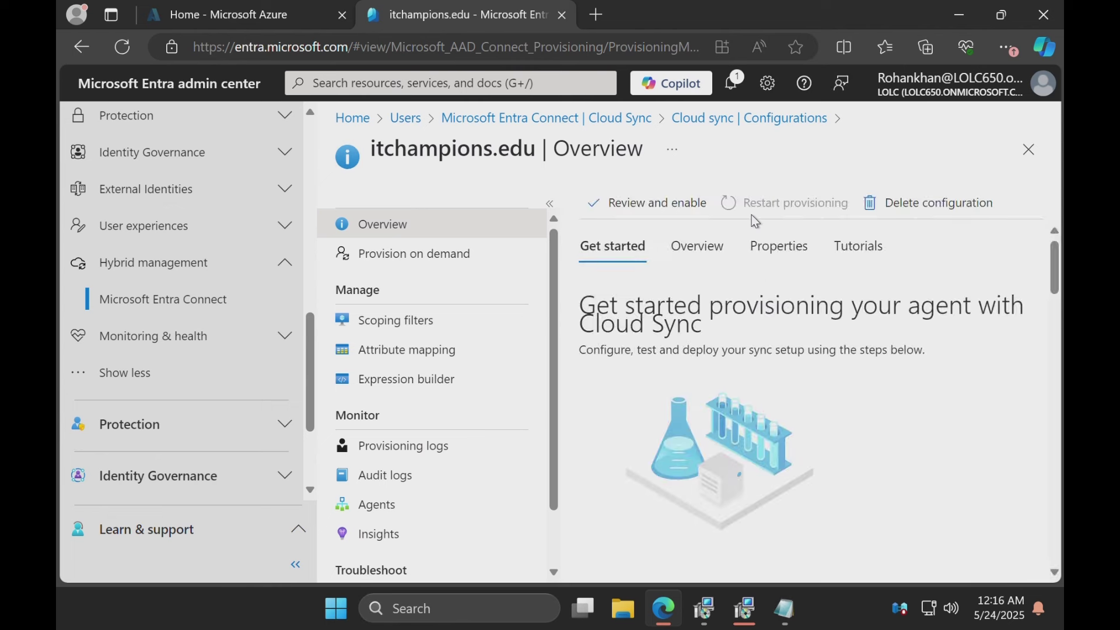
click(654, 213)
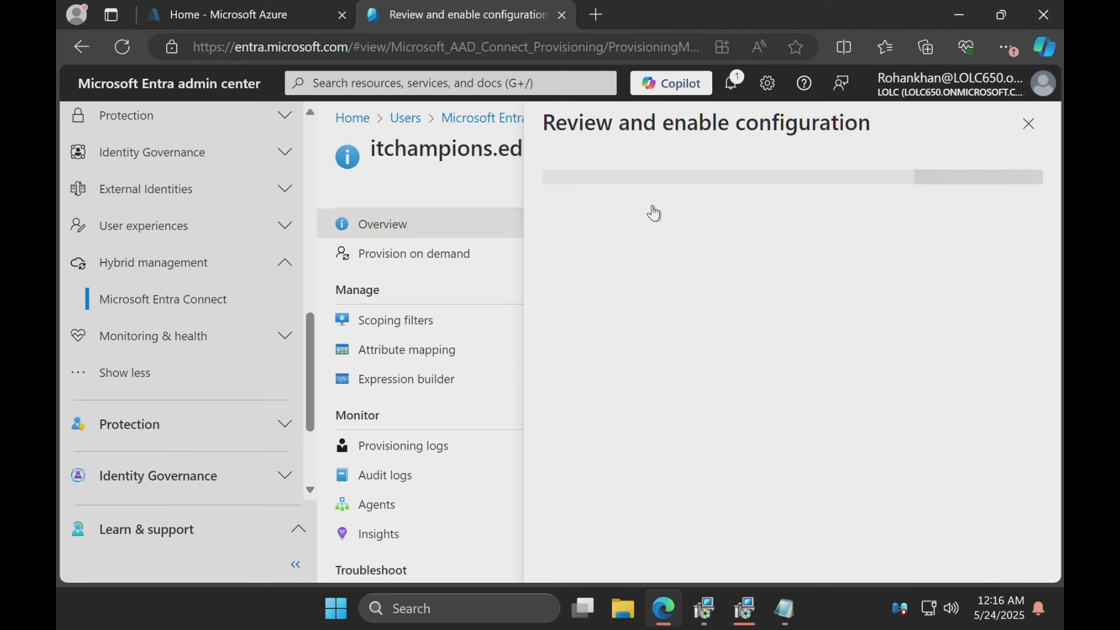
scroll(655, 213, down, 2)
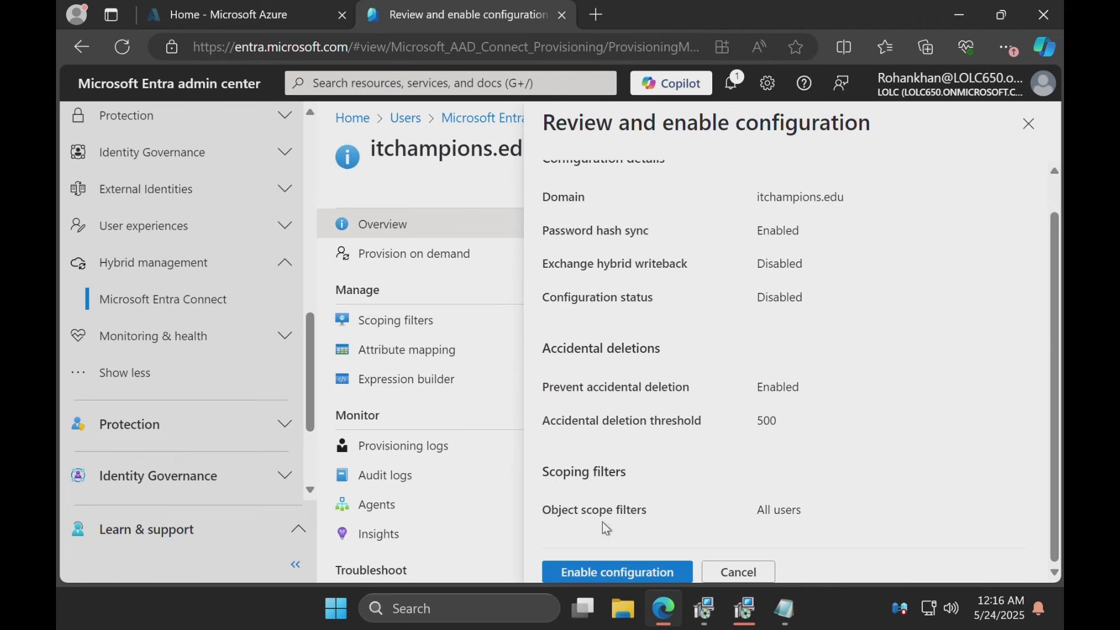
click(618, 573)
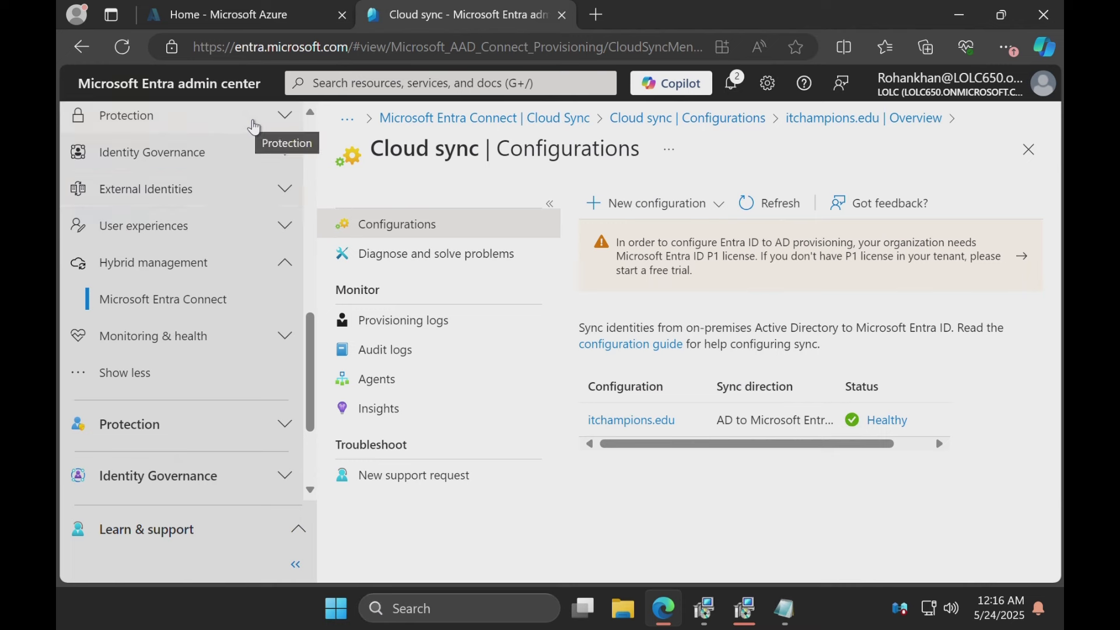
- Check Users > All users for the synced CAD account among the 7 users
scroll(269, 216, up, 1)
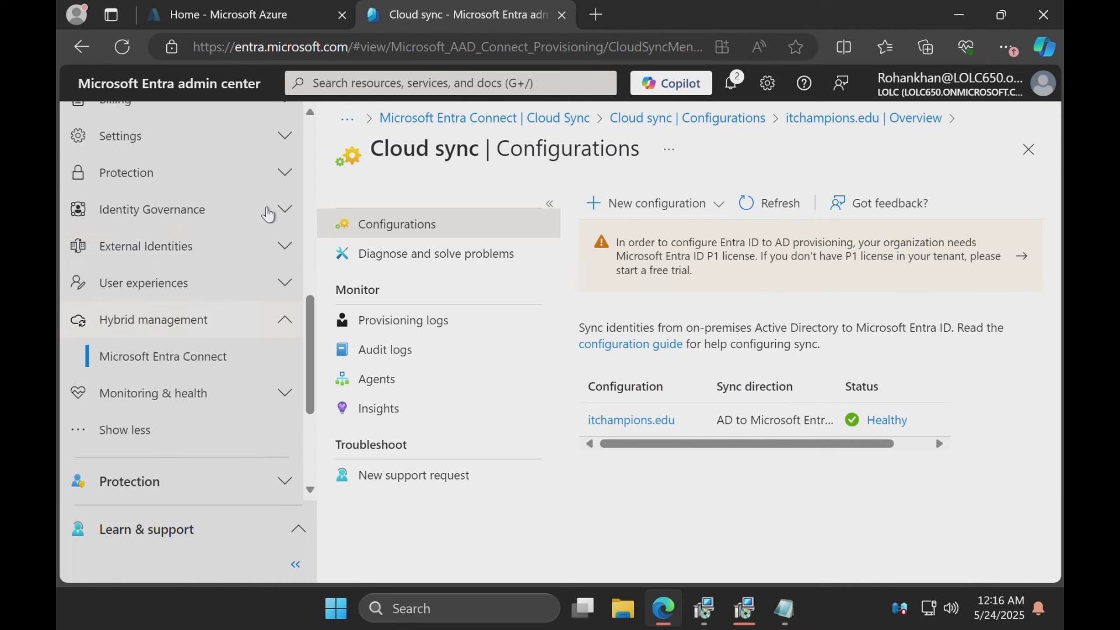
scroll(269, 216, up, 4)
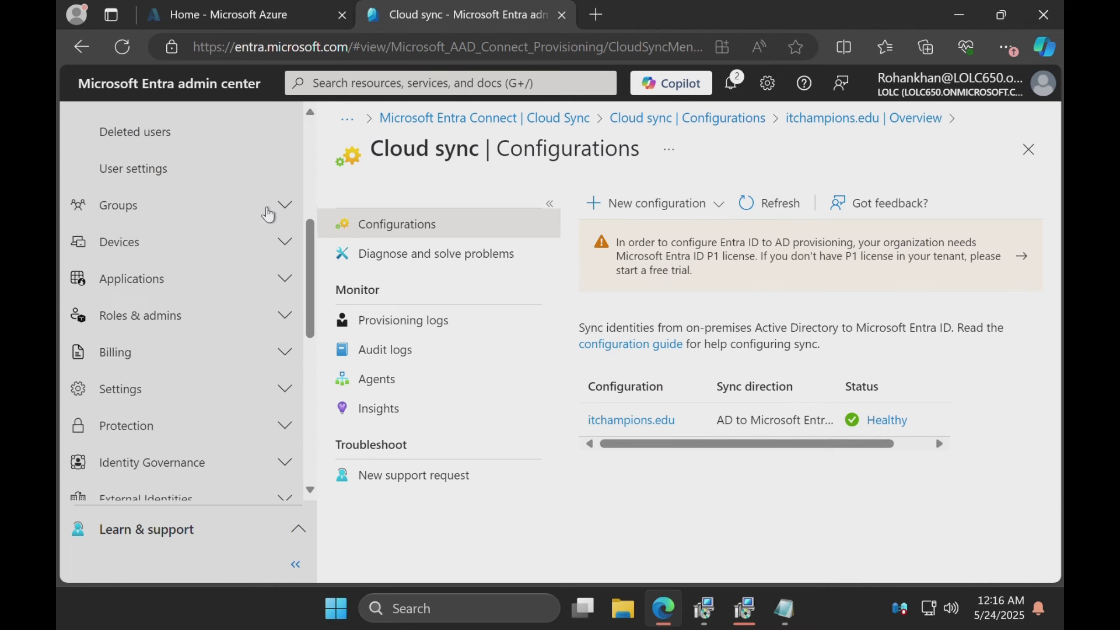
scroll(269, 215, up, 1)
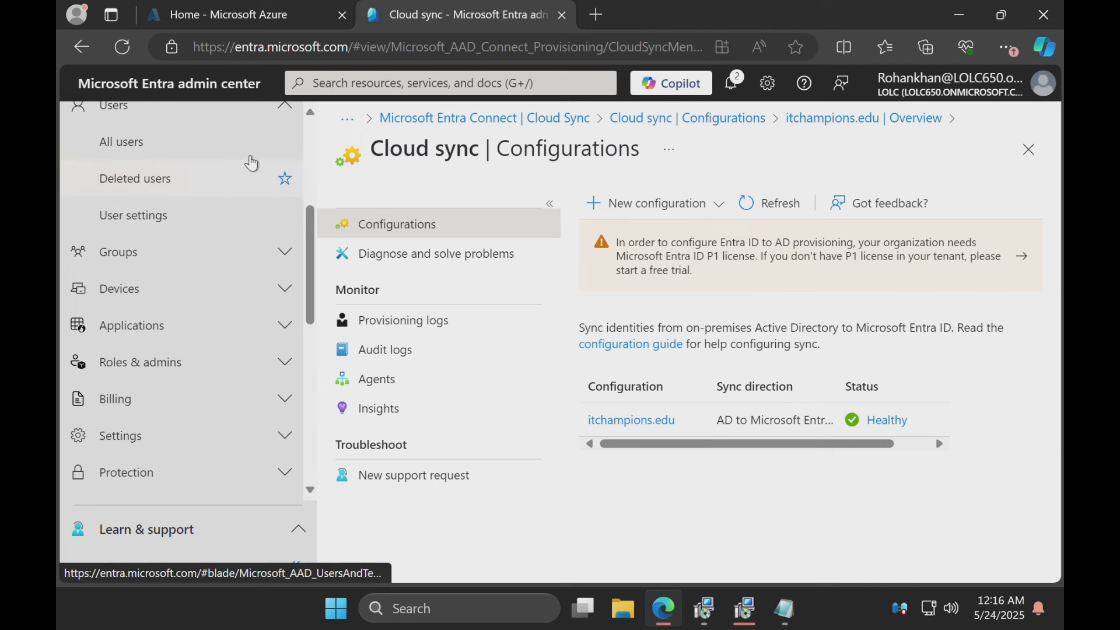
click(248, 158)
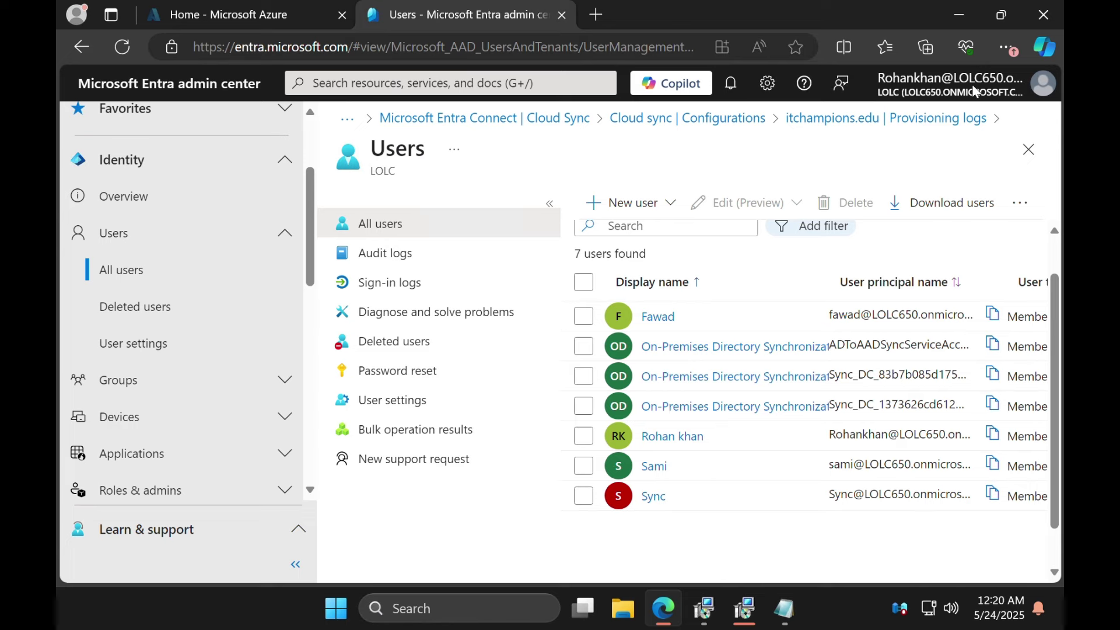
- Restore the browser window and launch Server Manager from the Start menu
click(1002, 12)
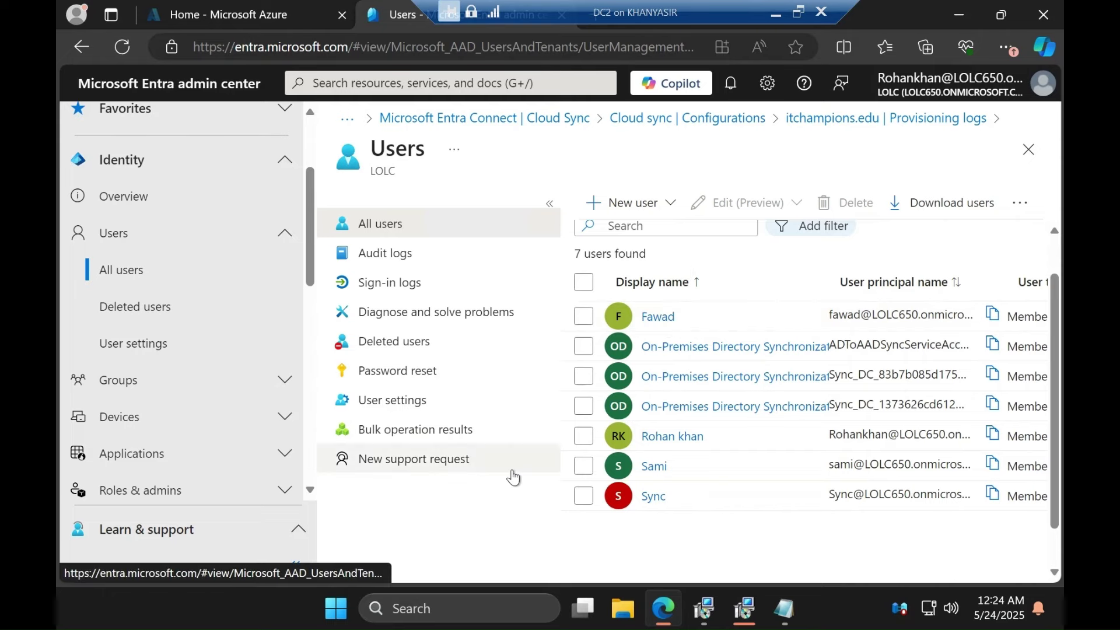
click(345, 619)
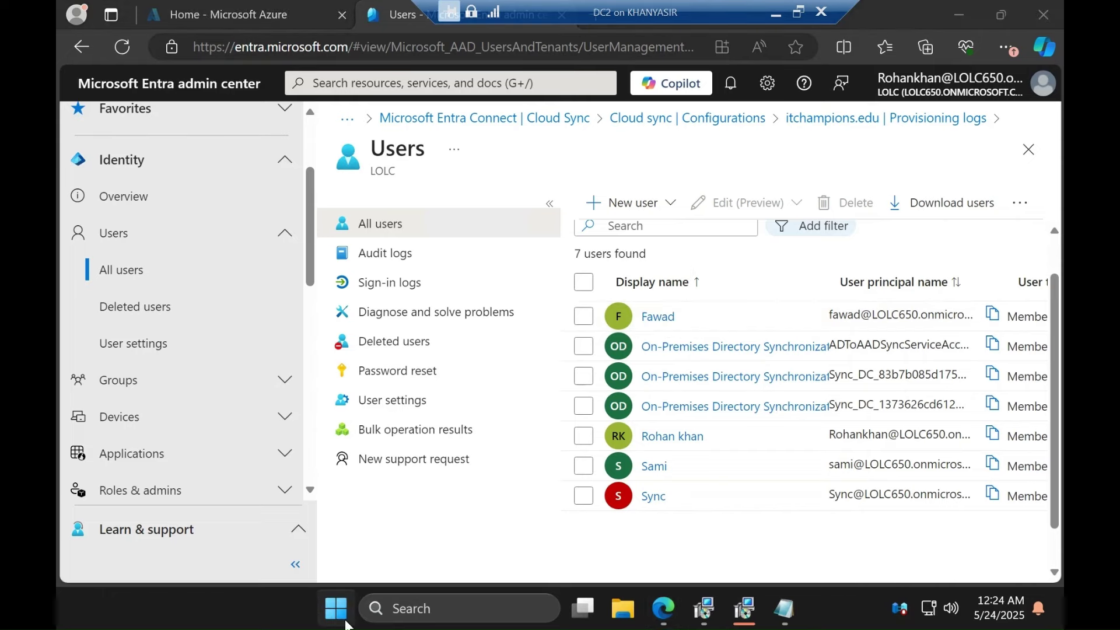
click(427, 224)
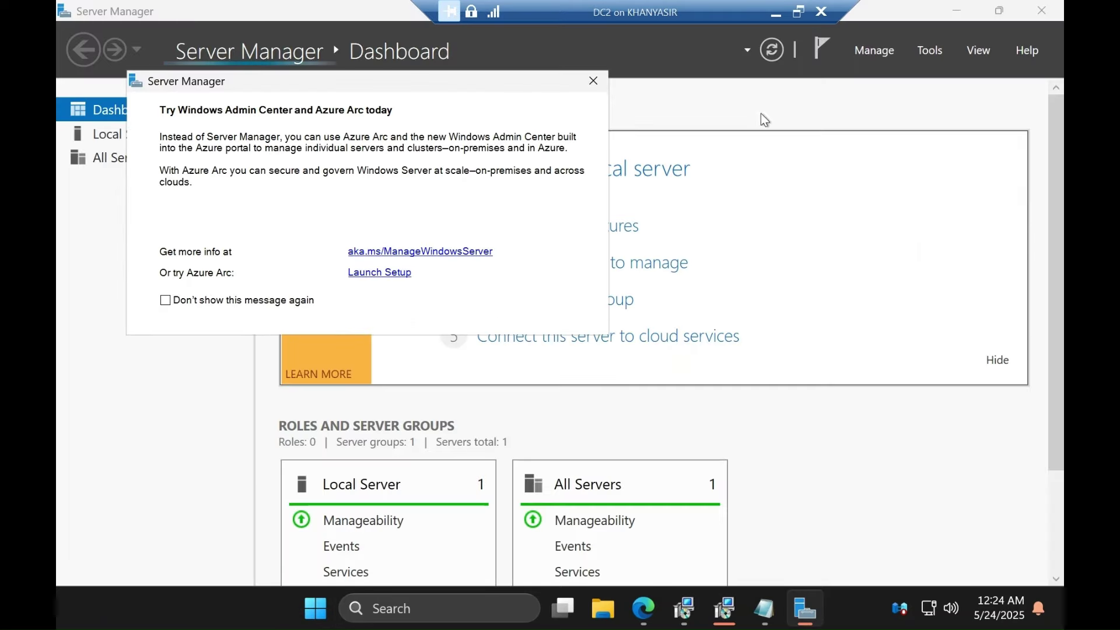
- Open Active Directory Users and Computers from Tools and select the single user in the CAD OU
click(593, 81)
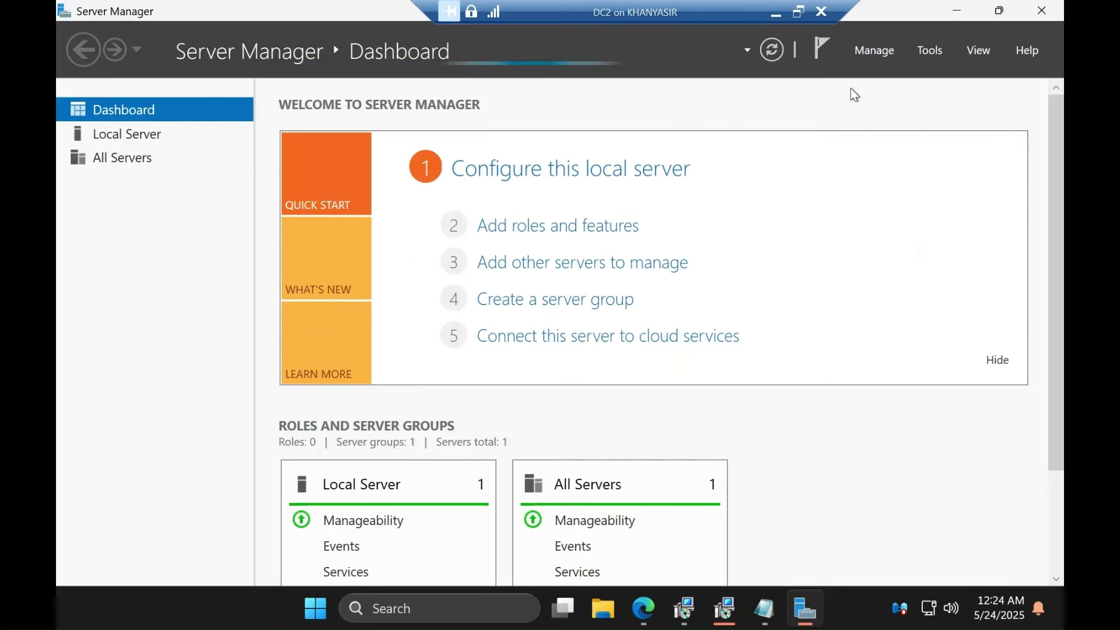
click(922, 53)
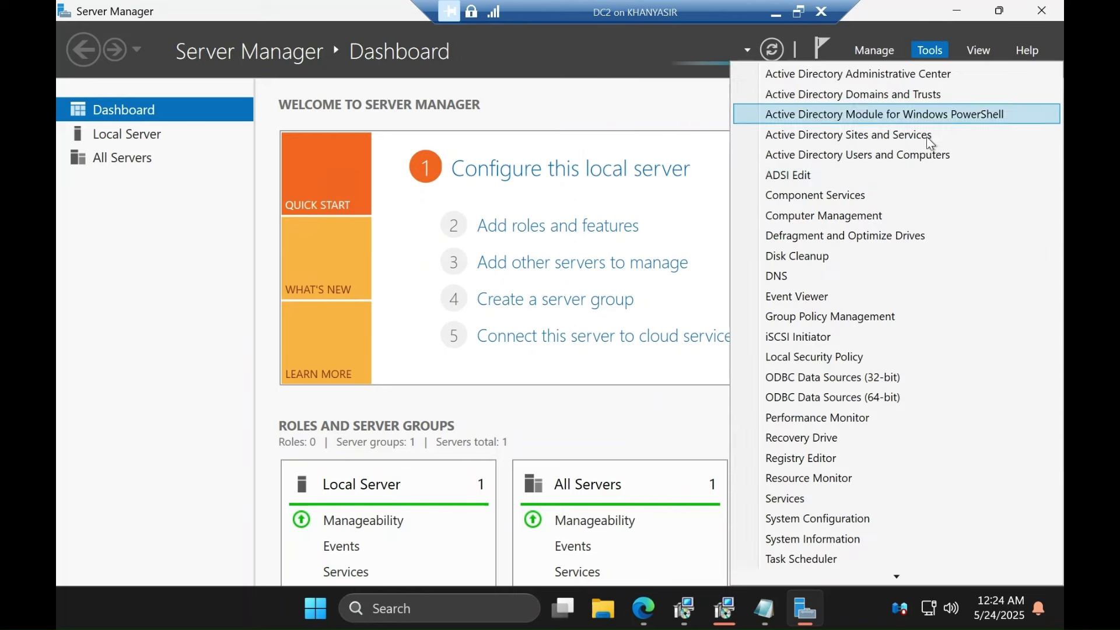
click(899, 156)
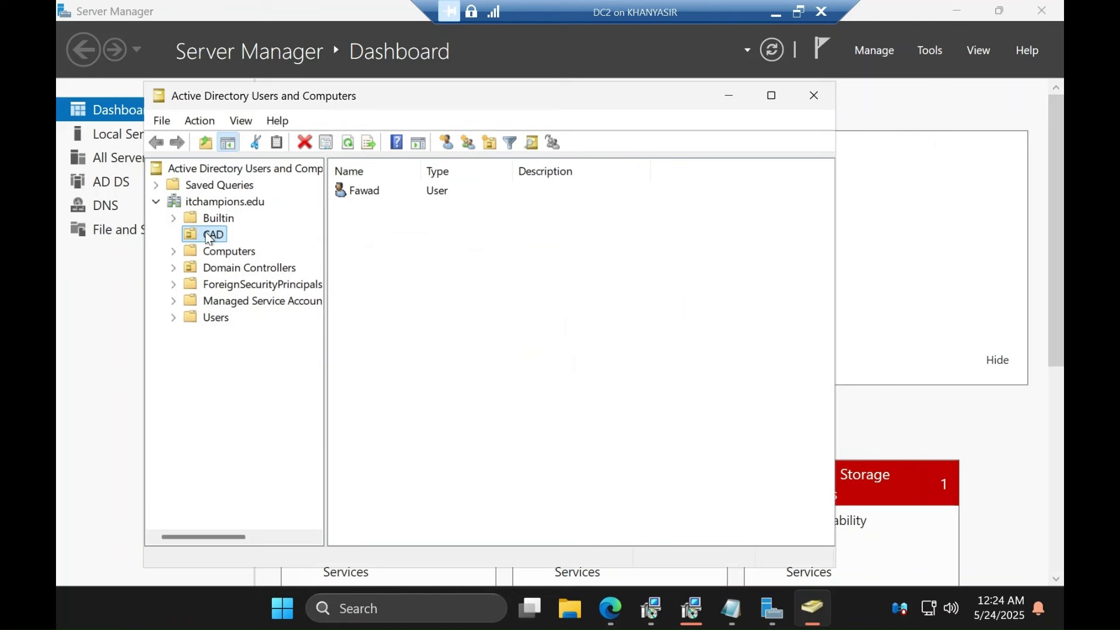
click(353, 220)
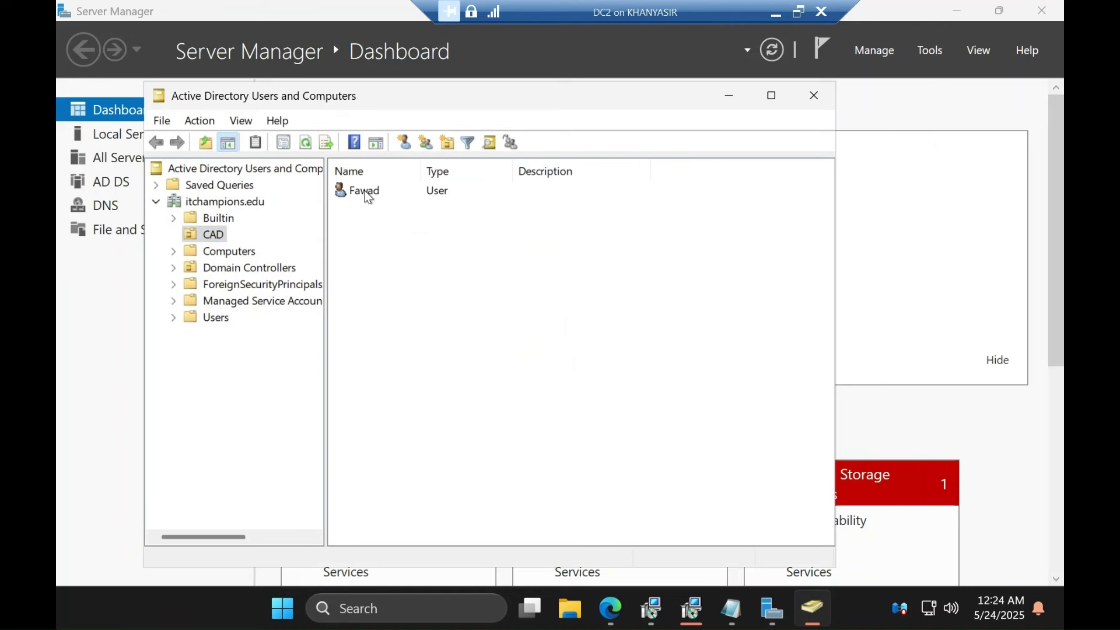
click(367, 192)
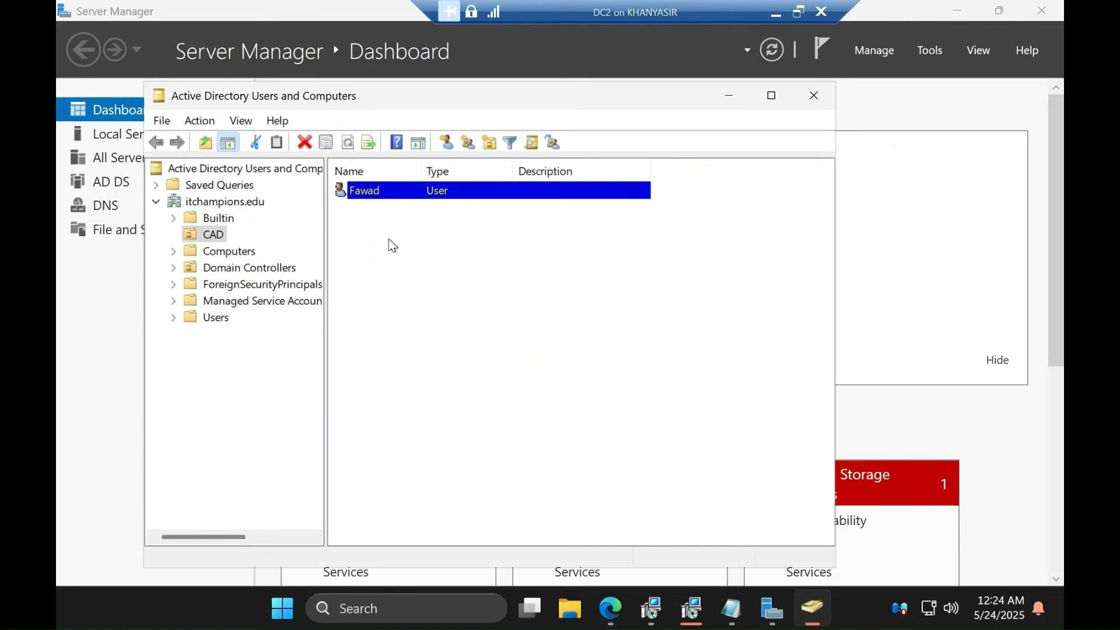